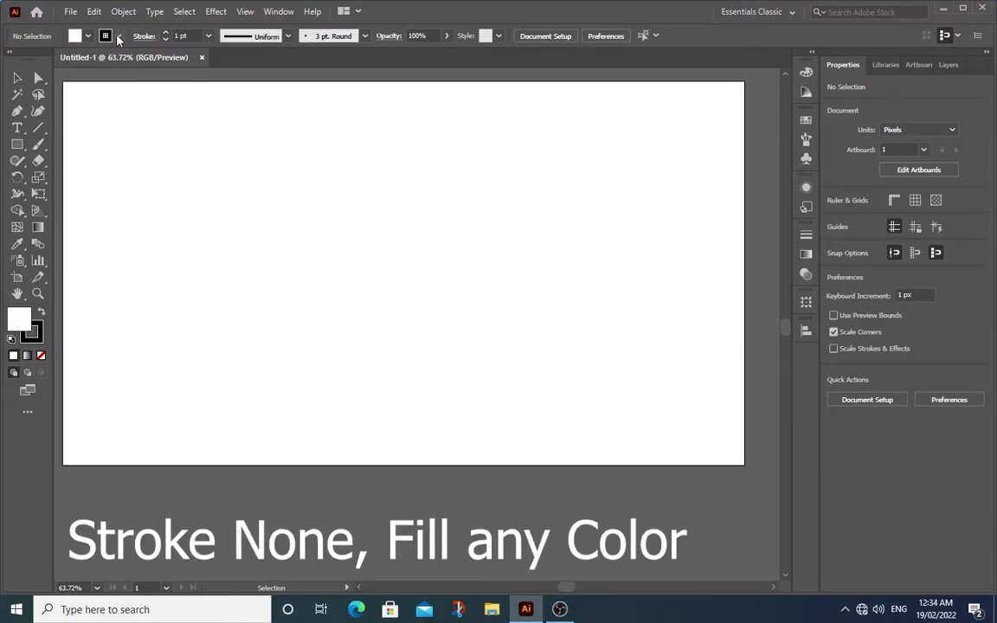
Step: Set new shapes to stroke None and a dark blue-violet fill swatch
left_click(118, 36)
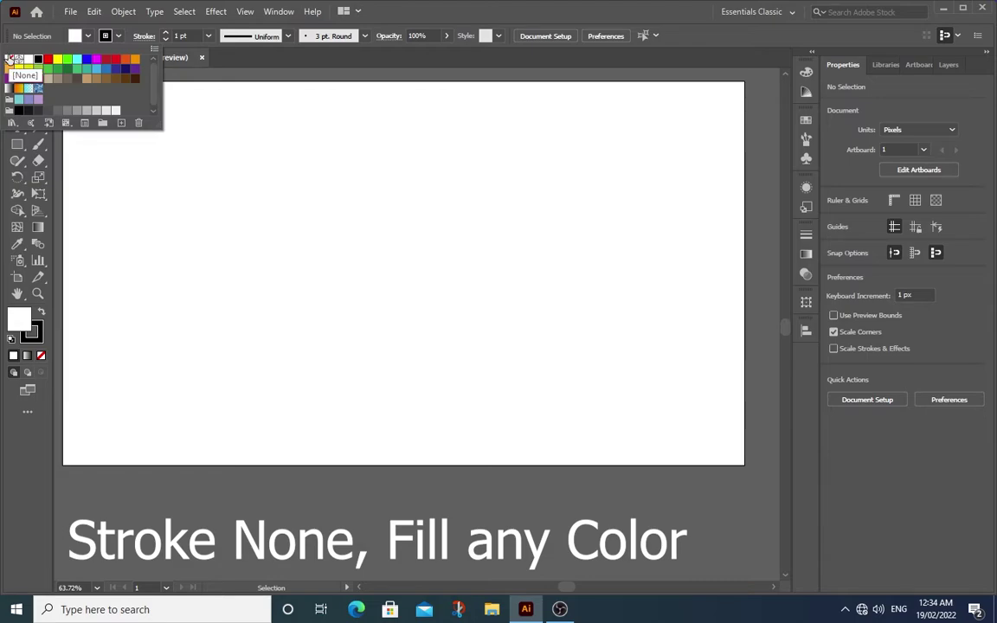
left_click(9, 59)
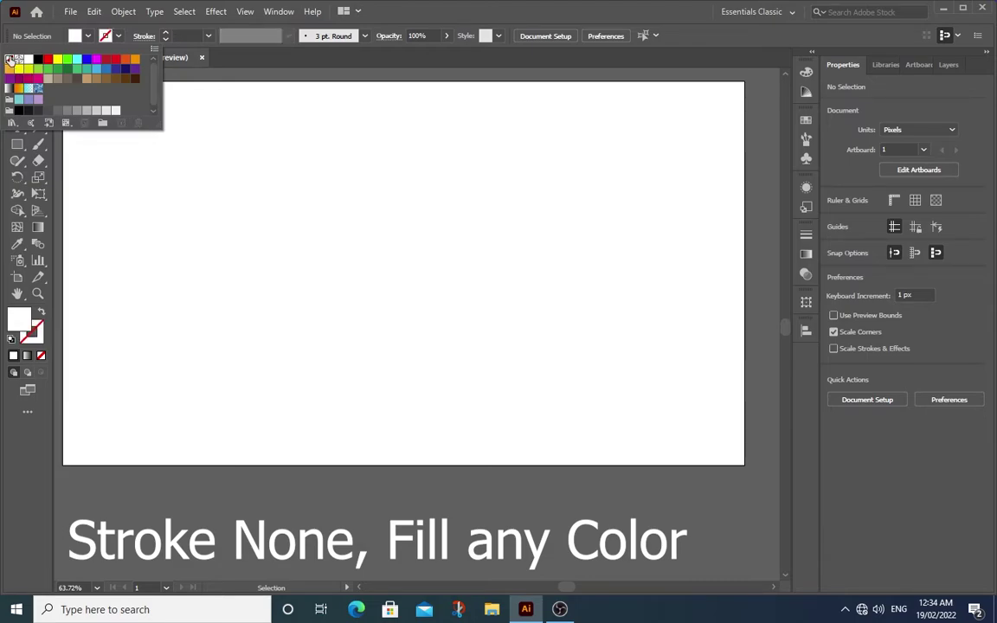
left_click(88, 37)
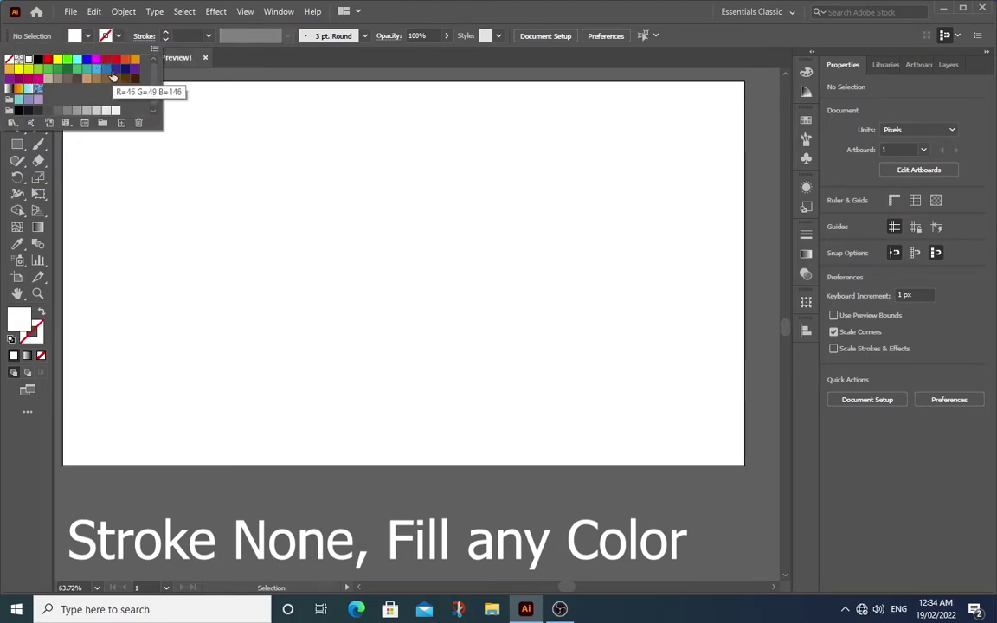
left_click(108, 70)
left_click(103, 153)
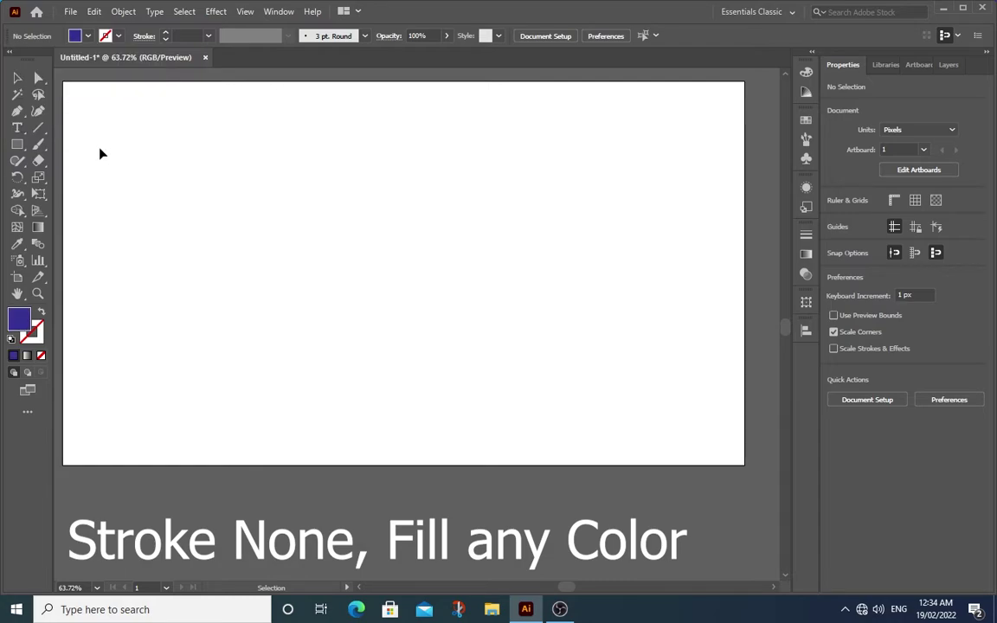
Step: Draw a rectangle about 1279 × 721 px covering the entire artboard as background
left_click(18, 144)
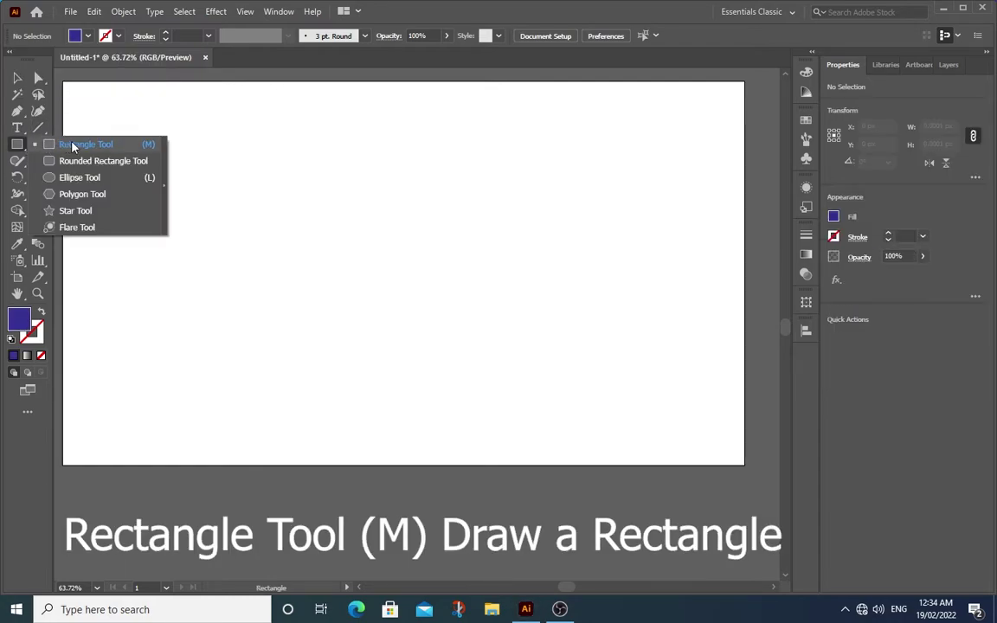
left_click(72, 145)
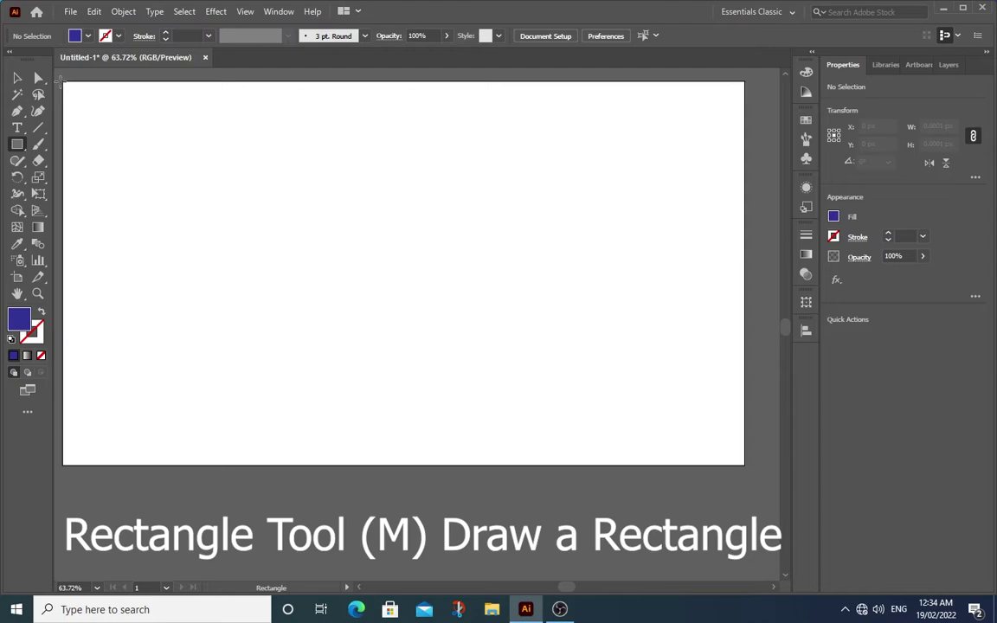
mouse_move(64, 80)
left_mouse_down()
mouse_move(737, 425)
mouse_move(744, 466)
left_mouse_up()
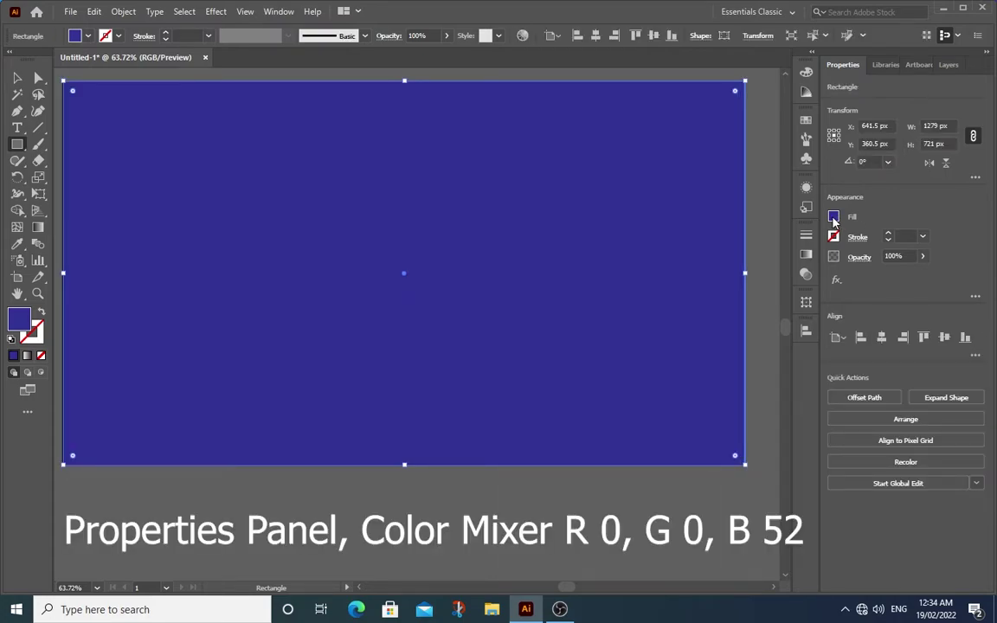
Step: Set the background rectangle's fill to R 0, G 0, B 52 in the Color Mixer
left_click(834, 218)
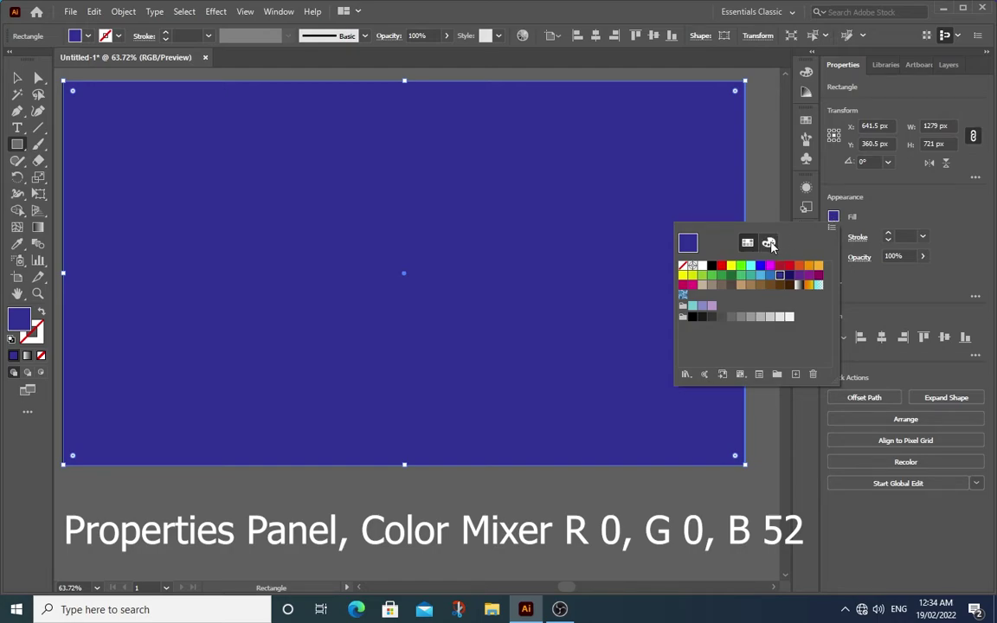
left_click(771, 245)
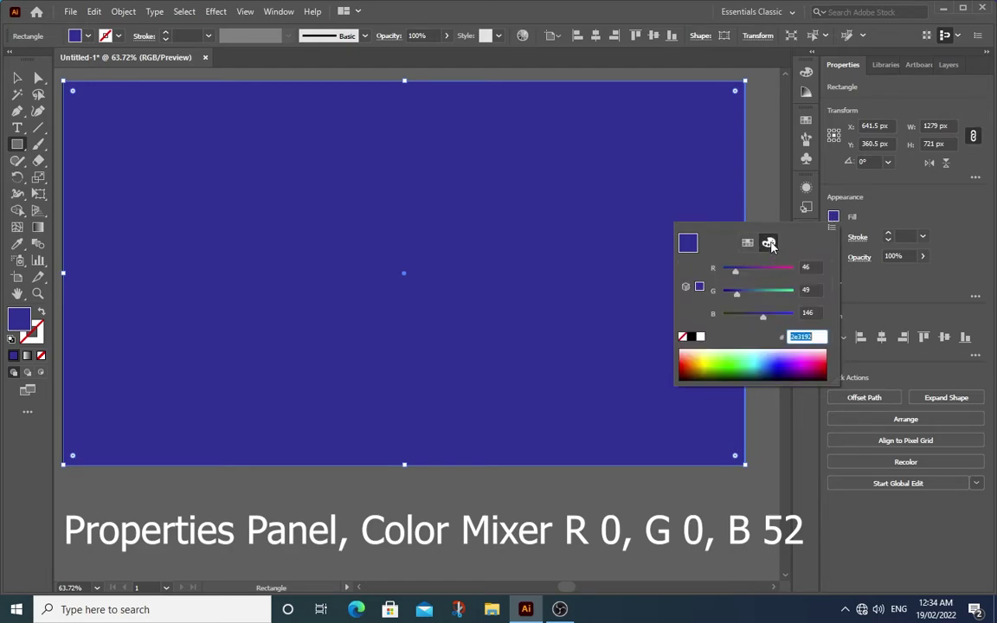
double_click(817, 267)
type("0")
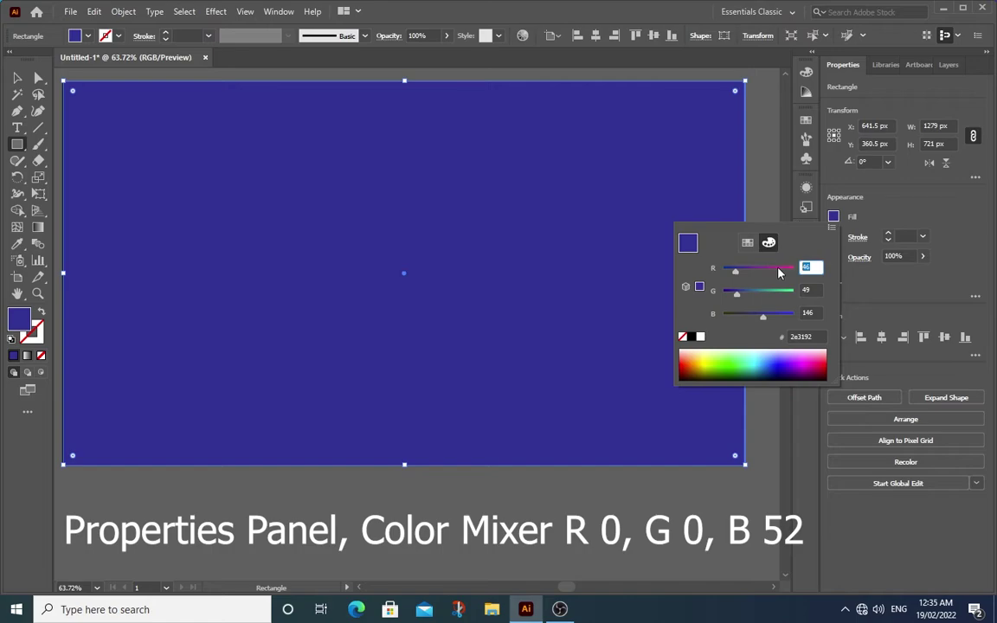
key("Tab")
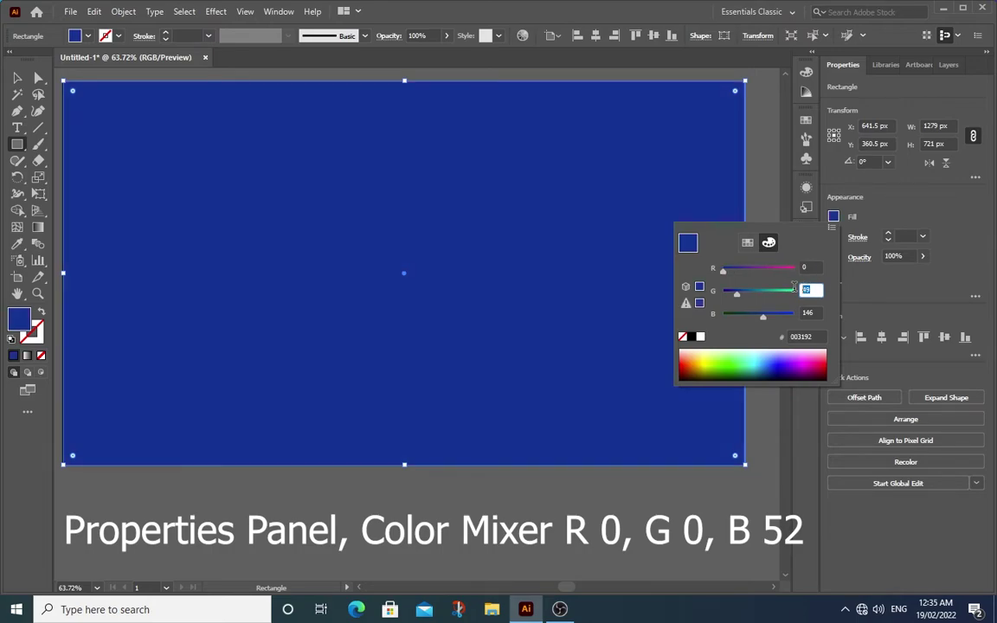
type("0")
key("Tab")
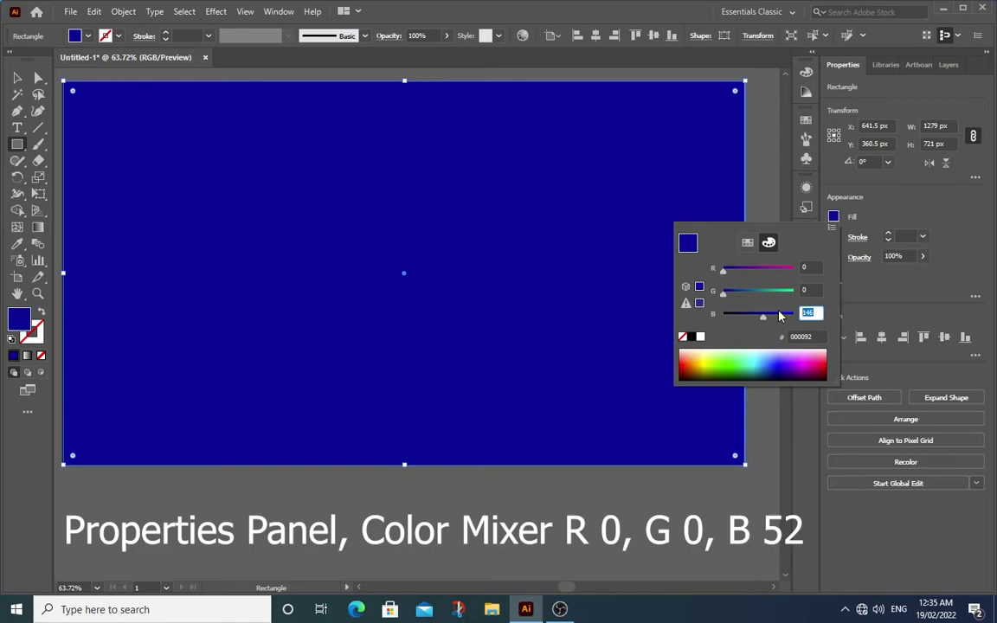
type("52")
left_click(748, 243)
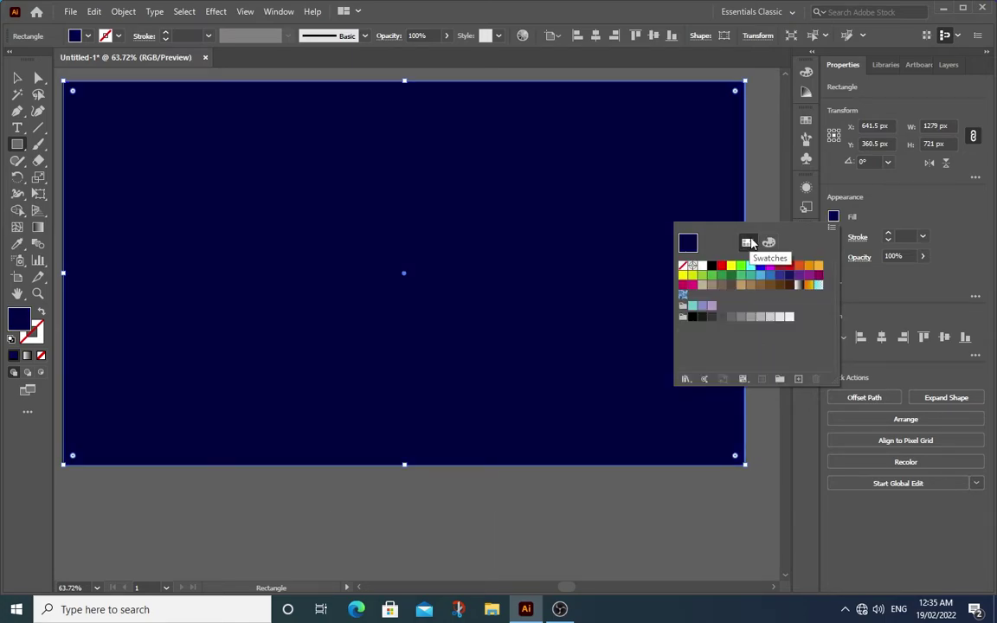
key("Escape")
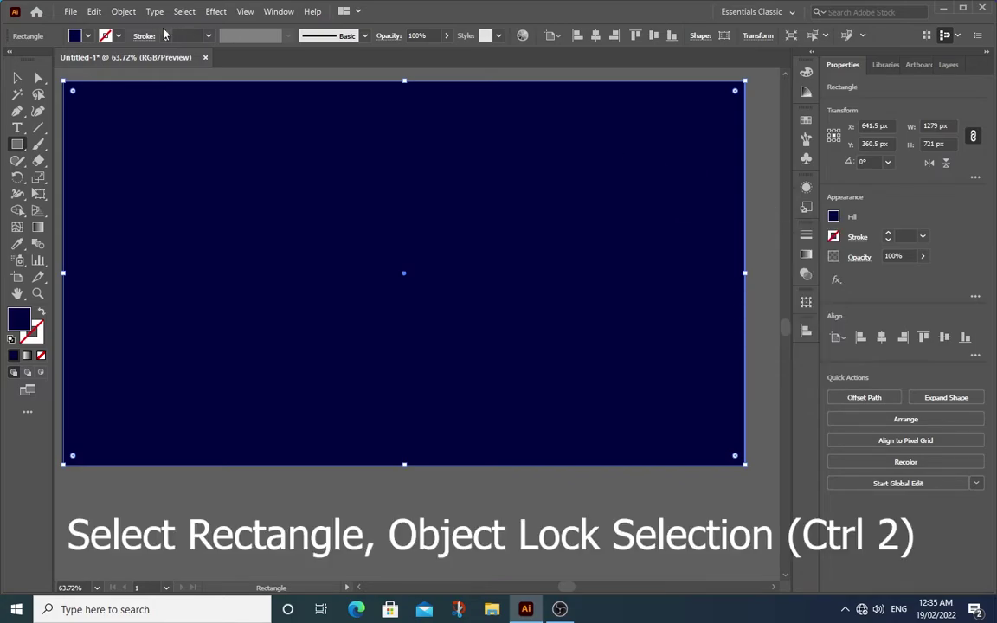
Step: Lock the navy background rectangle with Object > Lock > Selection
left_click(125, 12)
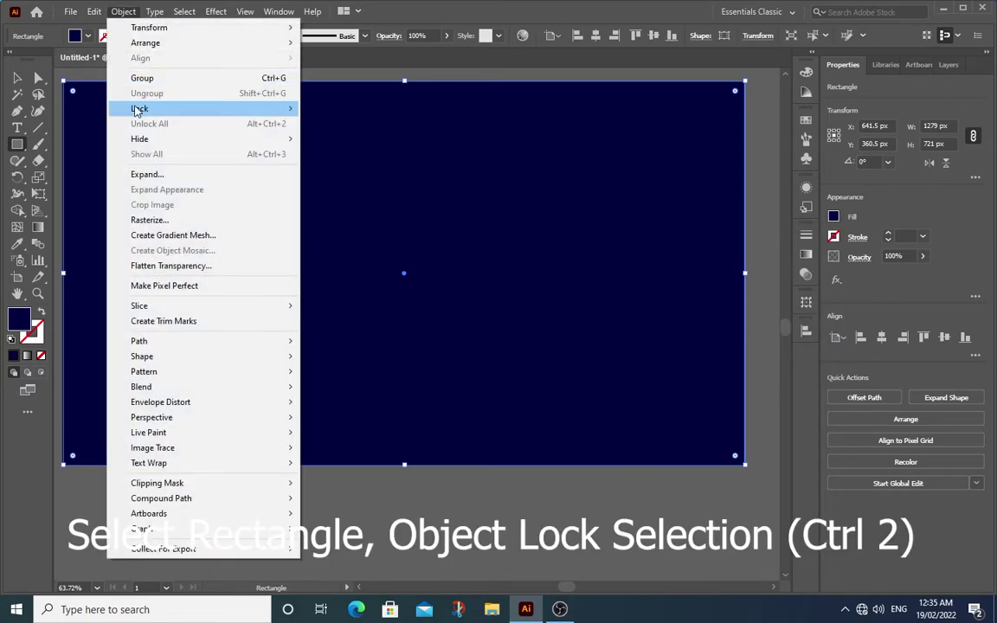
mouse_move(139, 108)
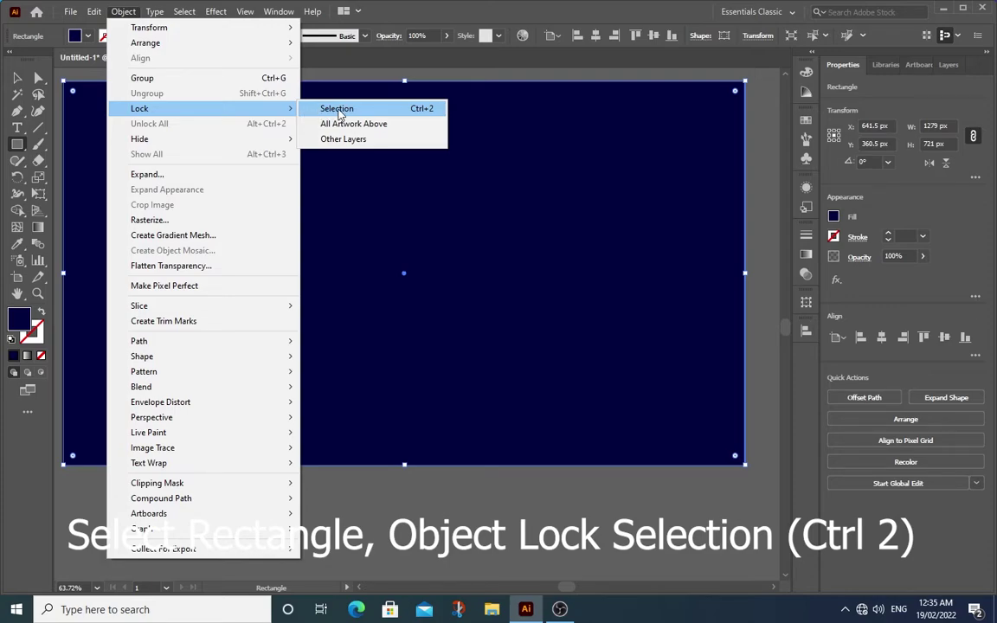
left_click(328, 108)
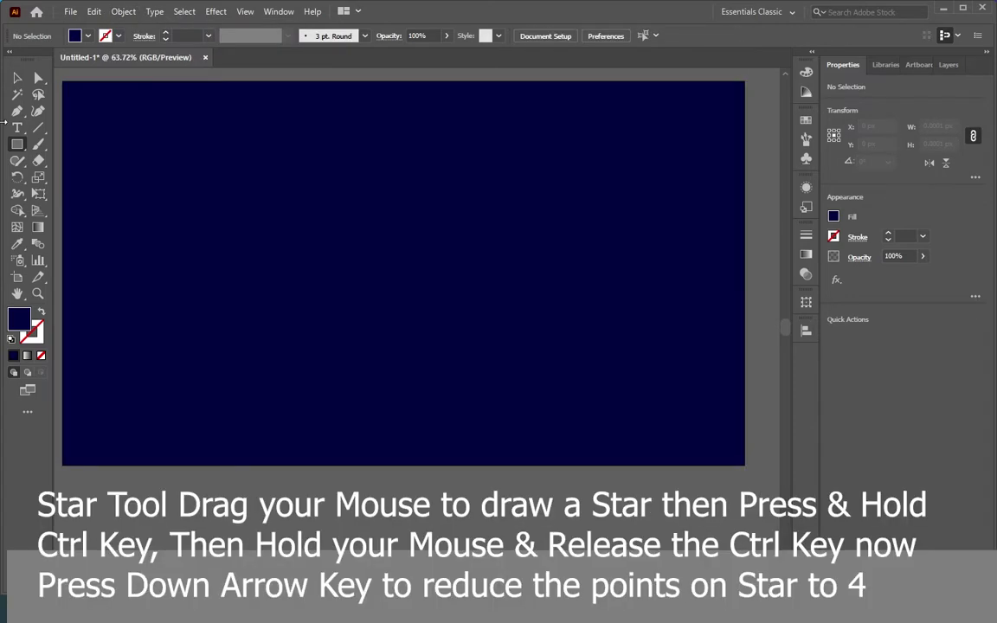
Step: Draw a slender four-pointed star, about 623 × 623 px, across the artboard centre
left_click(16, 78)
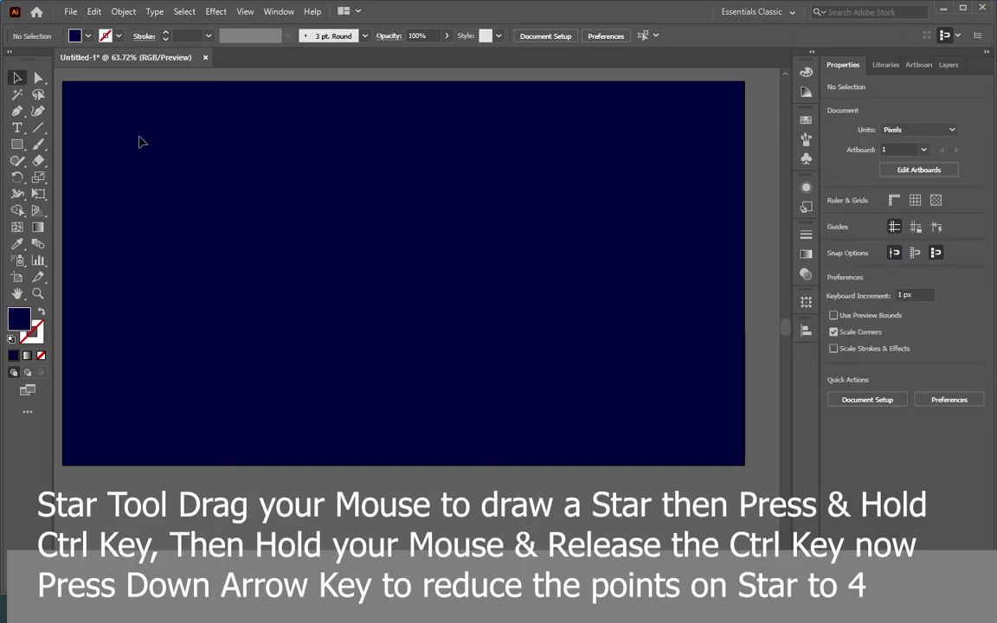
left_click(18, 150)
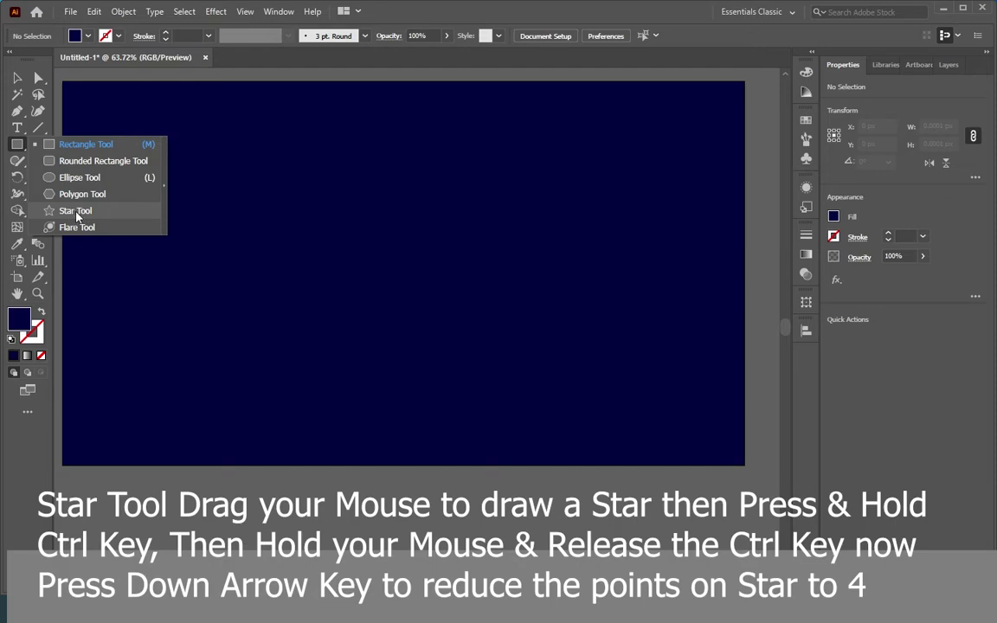
left_click(77, 213)
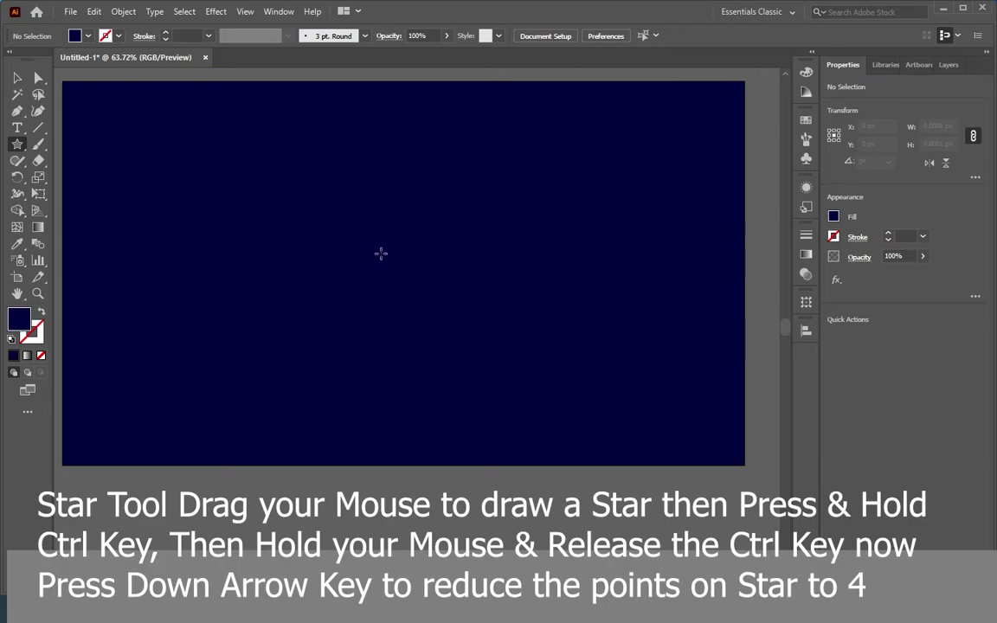
left_click_drag(381, 253, 388, 264)
mouse_move(389, 265)
left_mouse_down()
mouse_move(471, 416)
mouse_move(464, 393)
left_mouse_up()
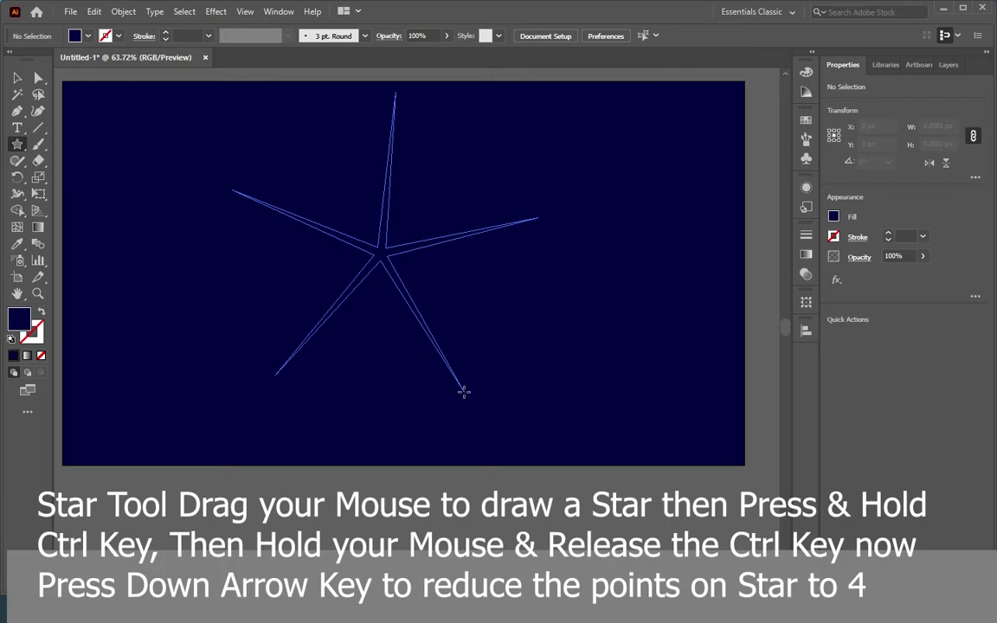
key("Down")
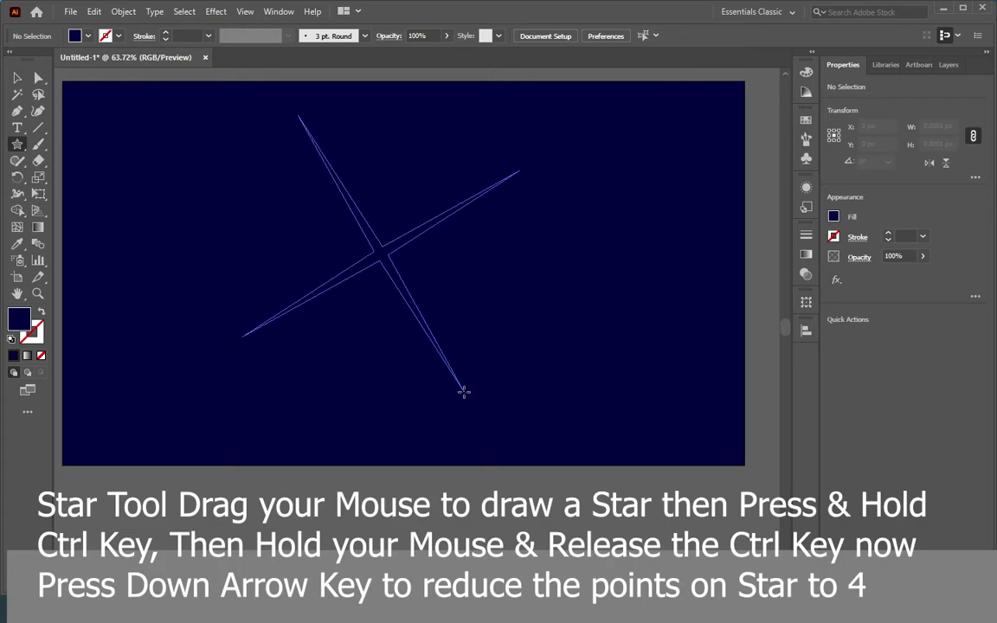
mouse_move(464, 392)
left_mouse_down()
mouse_move(499, 382)
mouse_move(563, 427)
mouse_move(565, 414)
mouse_move(547, 410)
left_mouse_up()
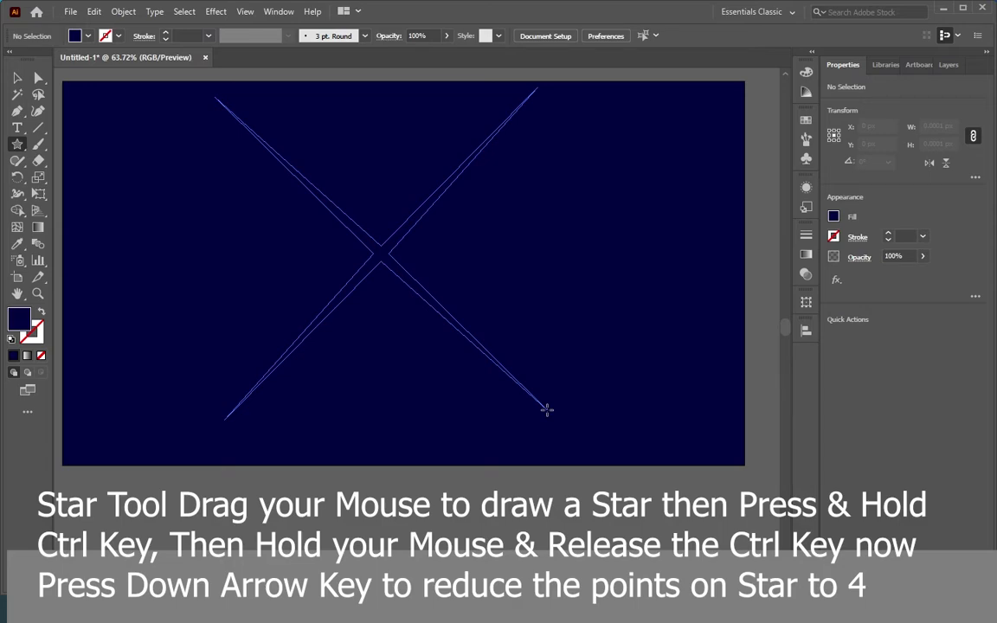
left_click_drag(547, 410, 547, 410)
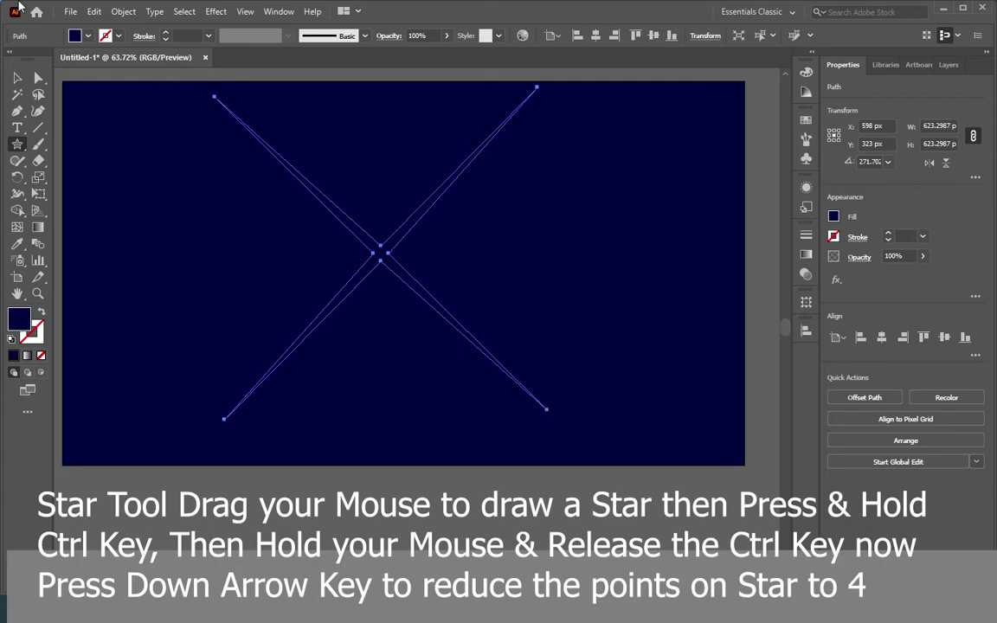
Step: Give the four-pointed star a white fill from the Control bar swatches
left_click(76, 36)
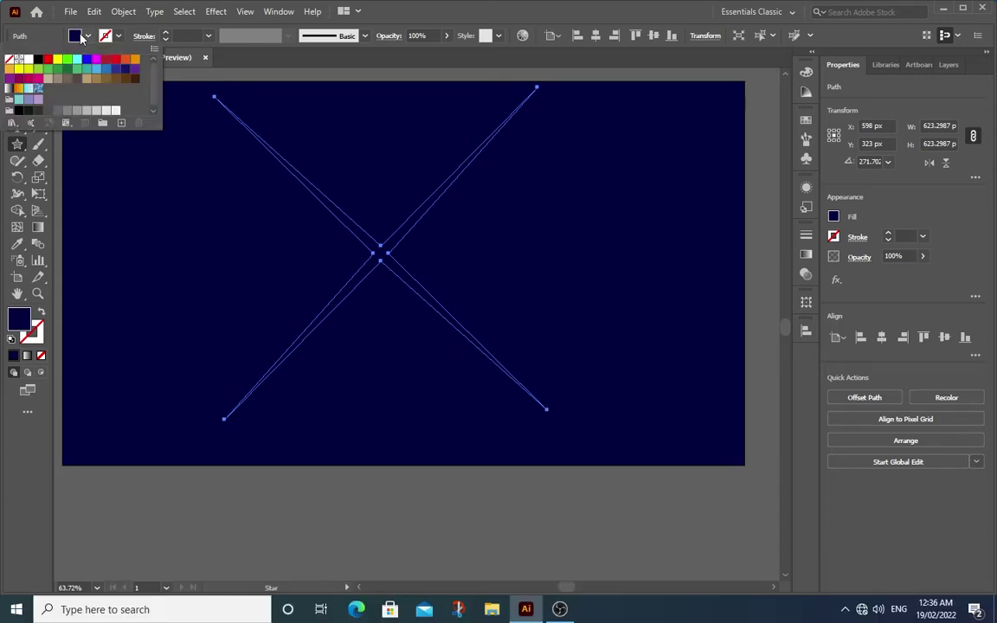
left_click(29, 59)
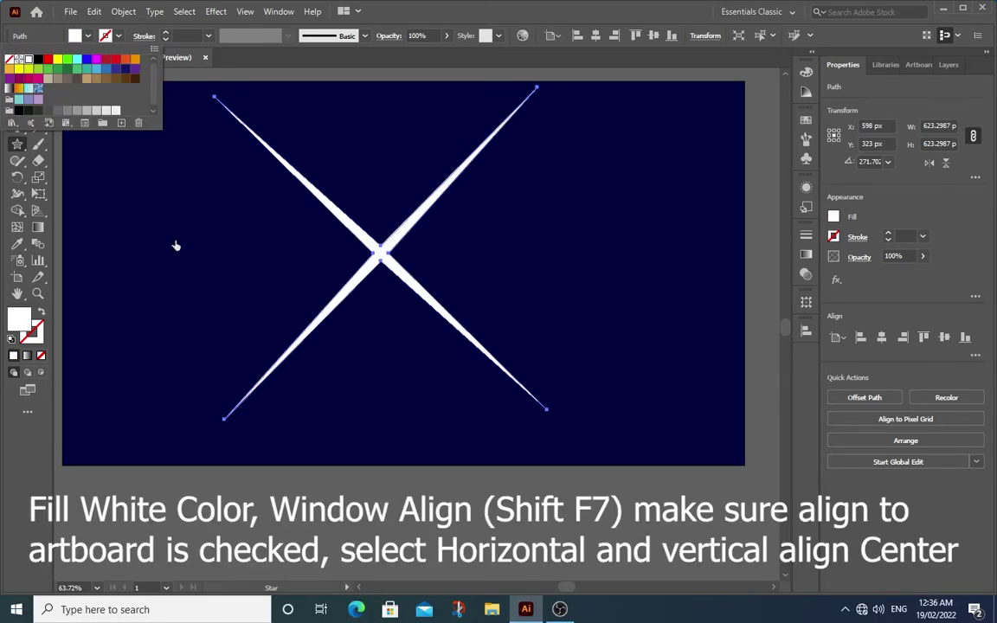
left_click(17, 80)
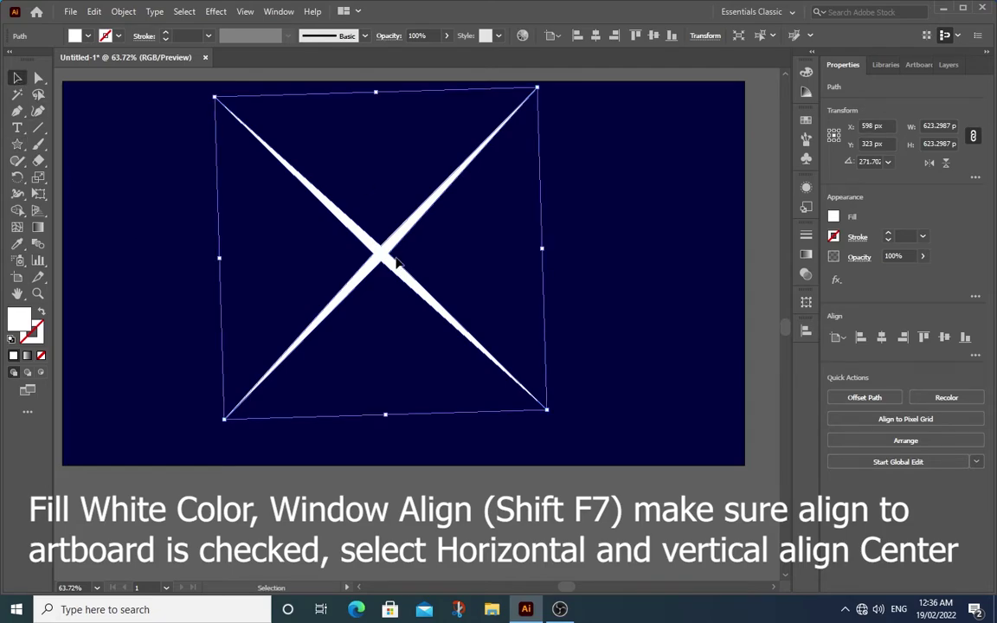
Step: Align the white star to the artboard centre, at X 640 px, Y 360 px
left_click(278, 11)
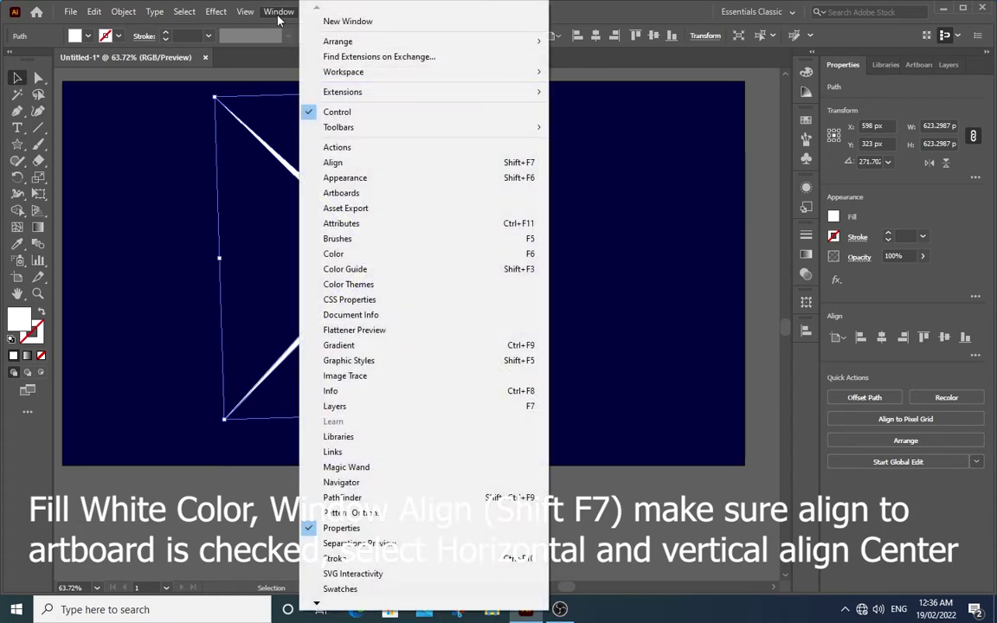
left_click(338, 163)
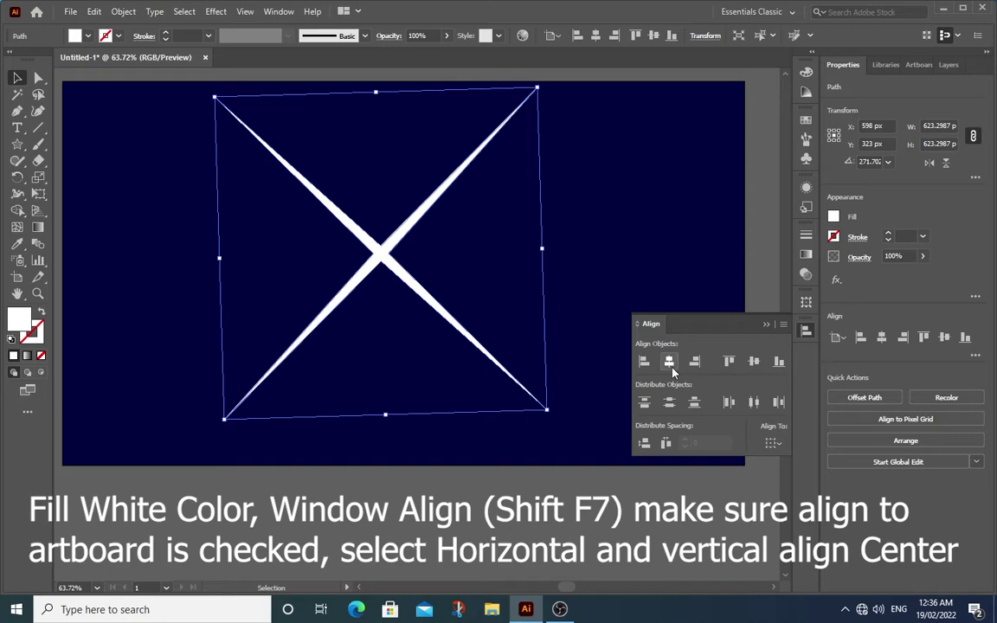
left_click(670, 363)
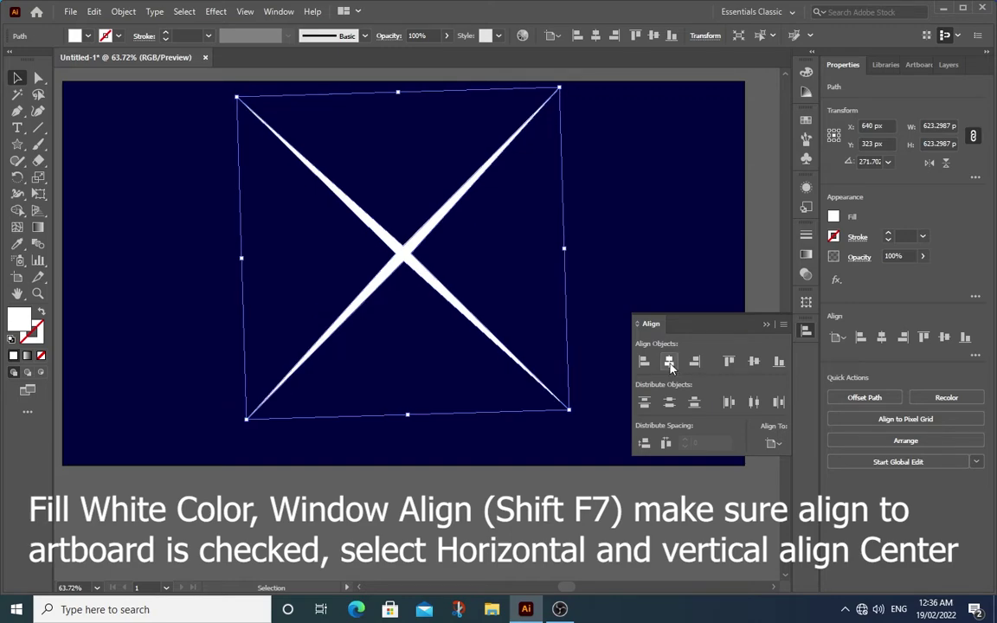
left_click(754, 362)
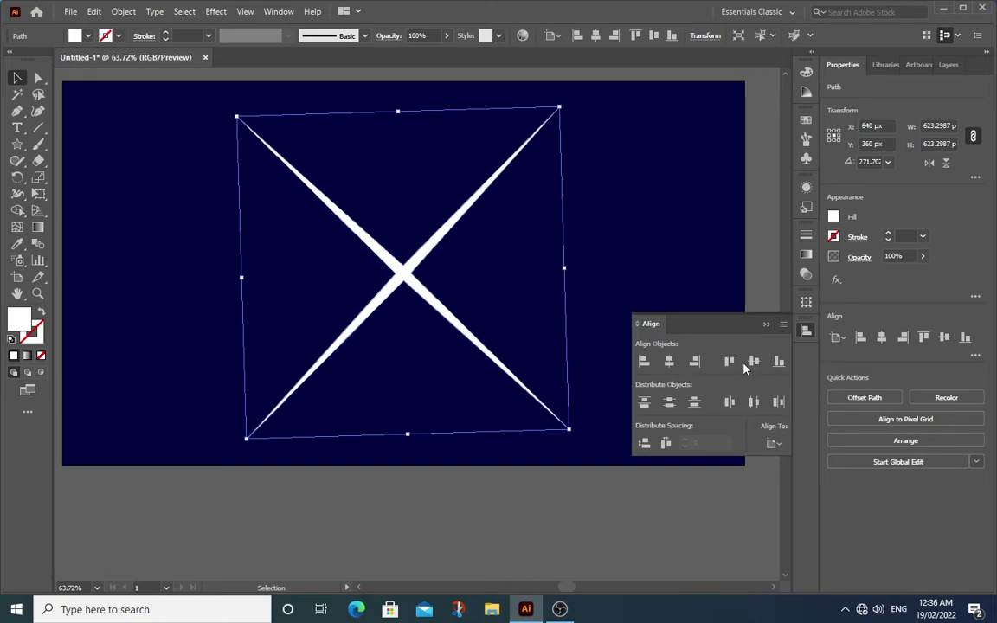
left_click(766, 325)
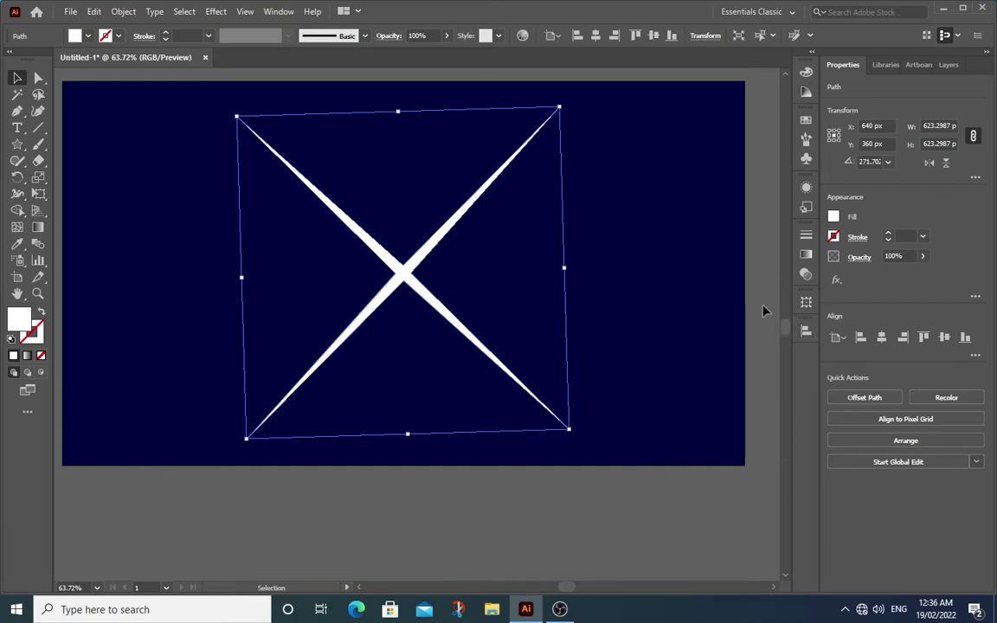
left_click(763, 310)
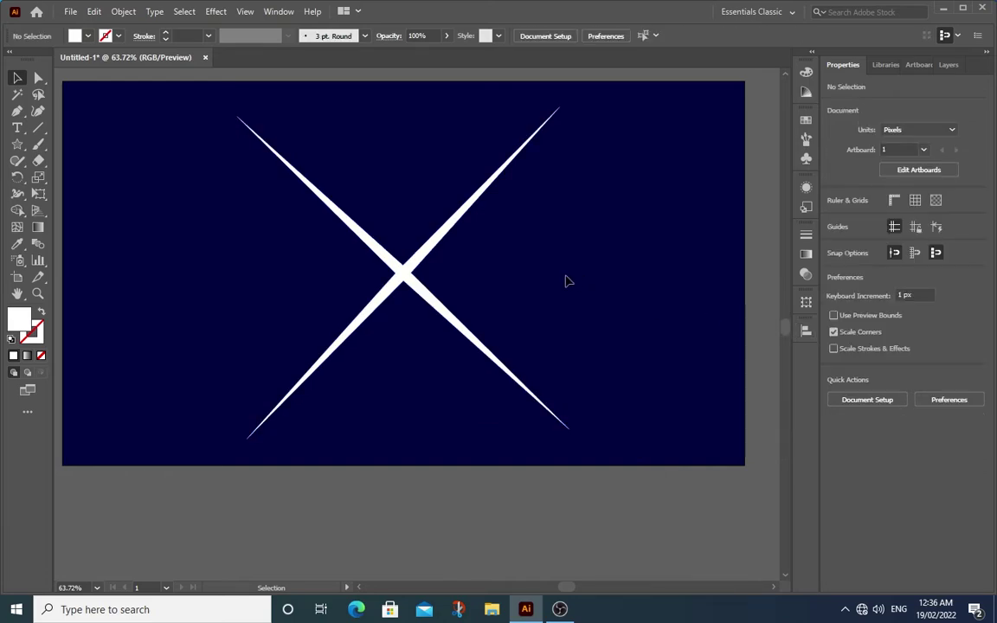
Step: Draw a white circle about 240 × 260 px overlapping the X's right arms
left_click(21, 149)
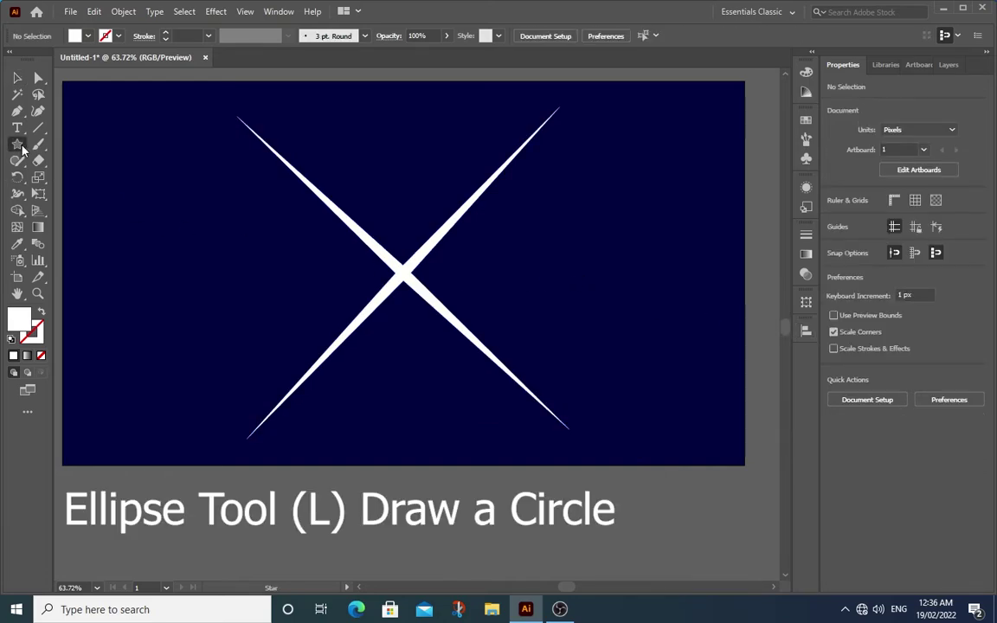
right_click(22, 149)
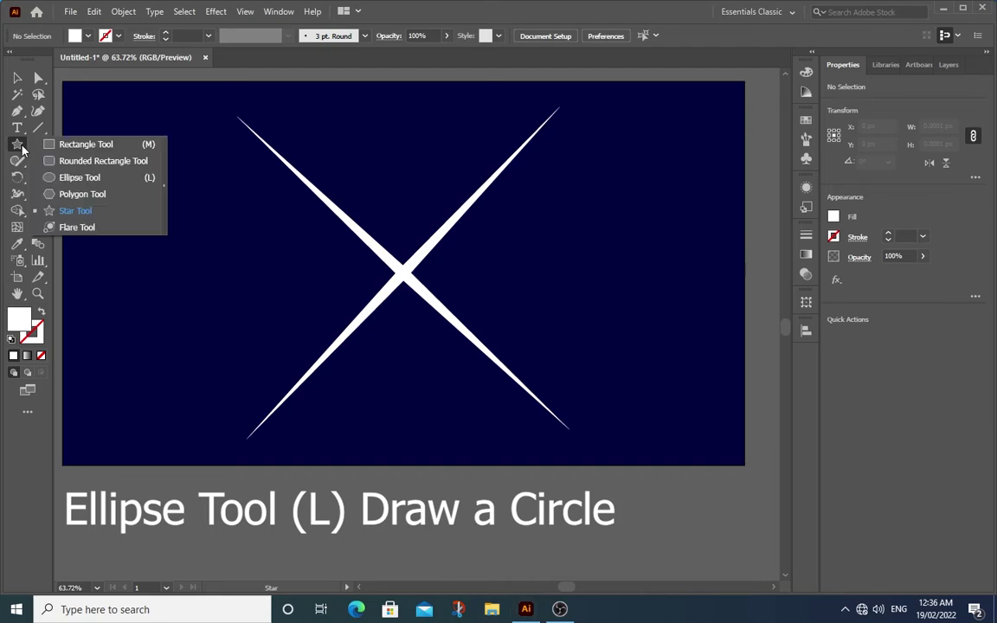
left_click(83, 178)
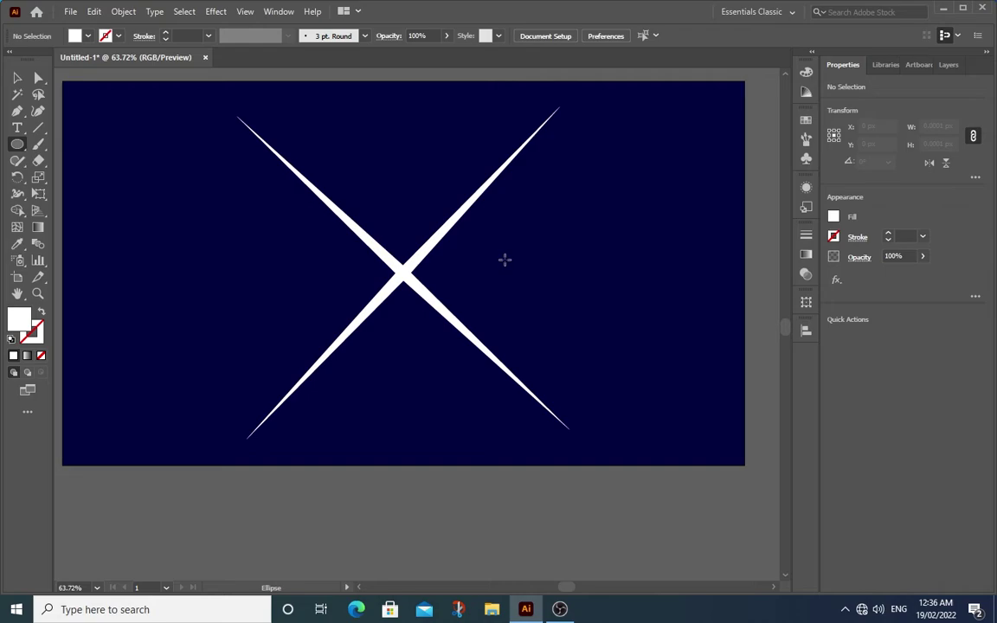
left_click_drag(505, 260, 570, 330)
key("v")
left_click_drag(541, 251, 548, 256)
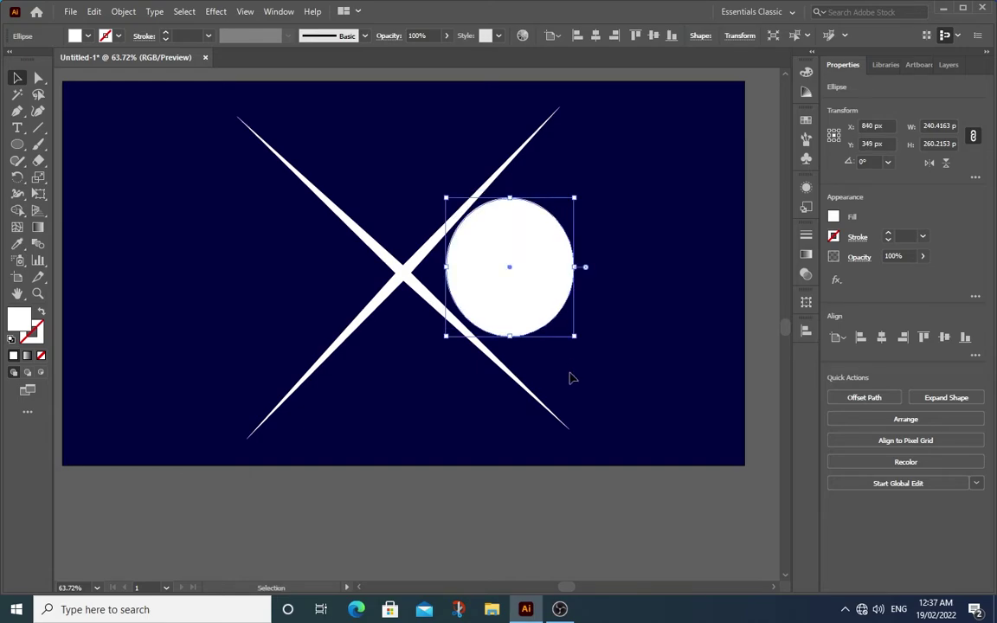
left_click(585, 494)
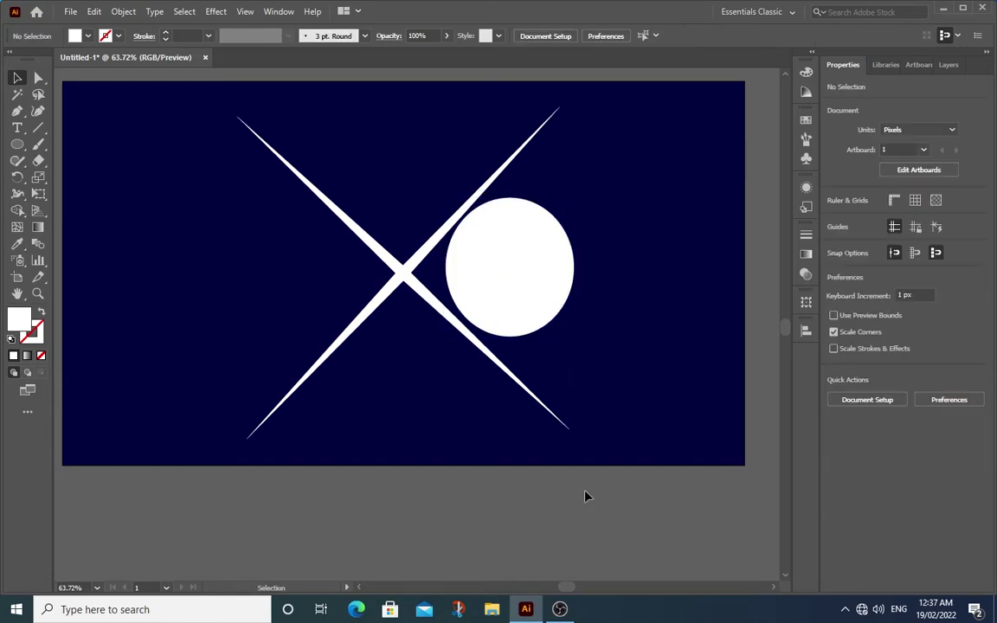
left_click(498, 279)
Step: Select the X and circle together and align their horizontal and vertical centres
mouse_move(603, 184)
left_mouse_down()
mouse_move(367, 330)
mouse_move(212, 338)
left_mouse_up()
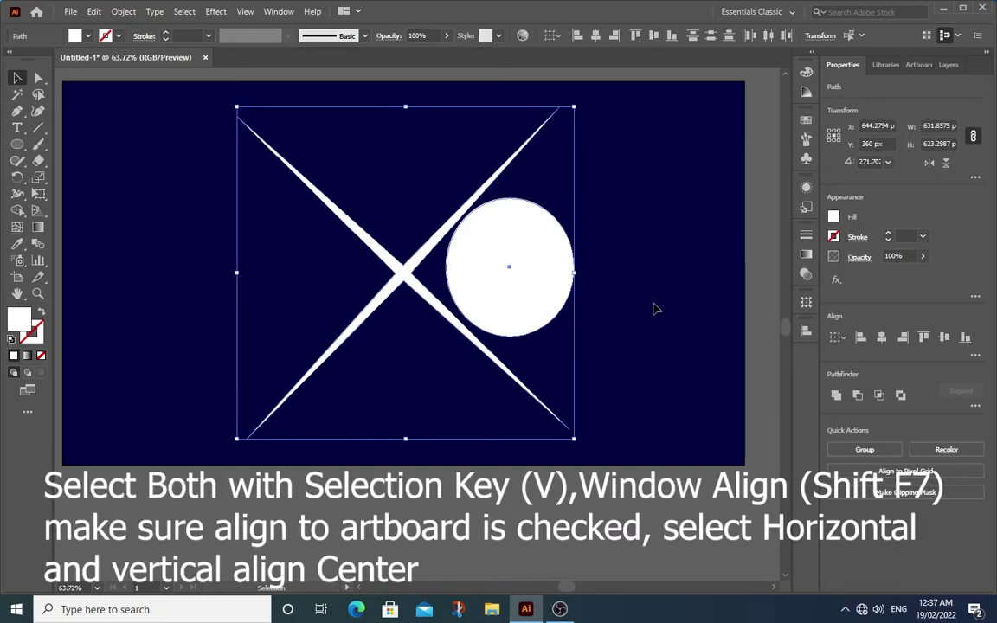
left_click(277, 12)
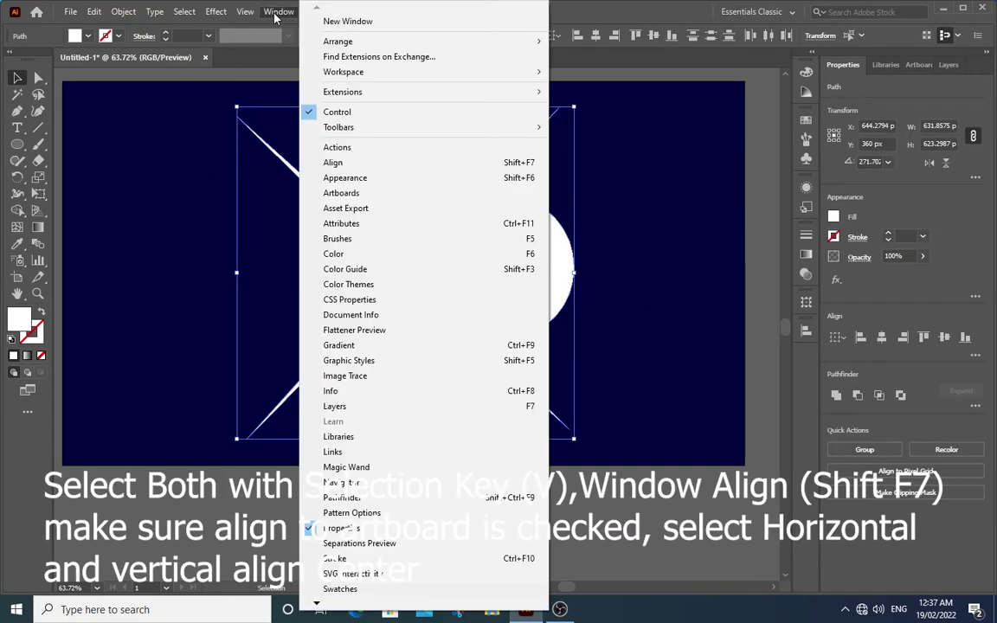
left_click(329, 164)
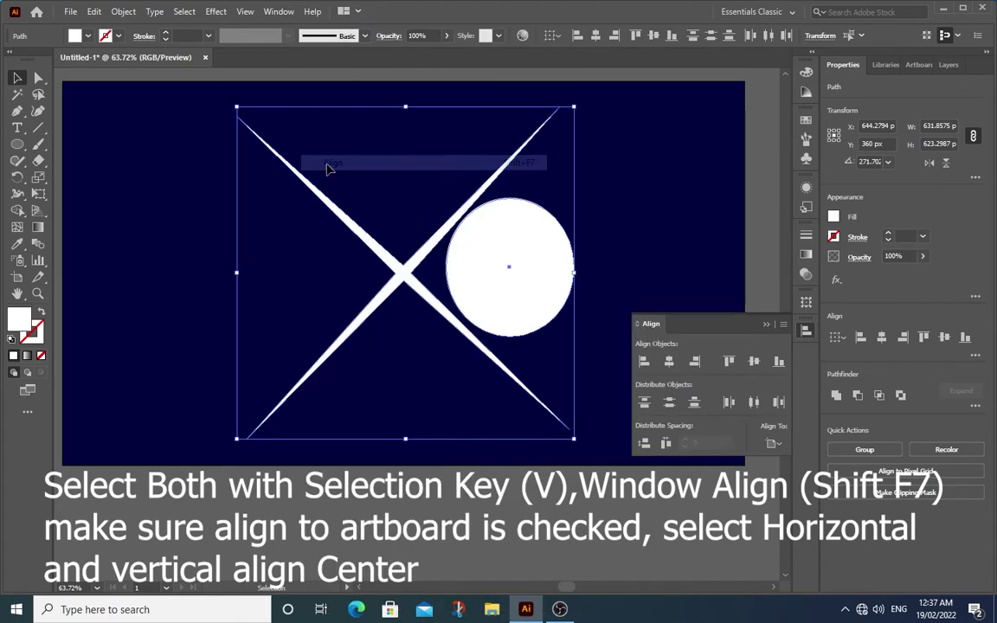
left_click(670, 363)
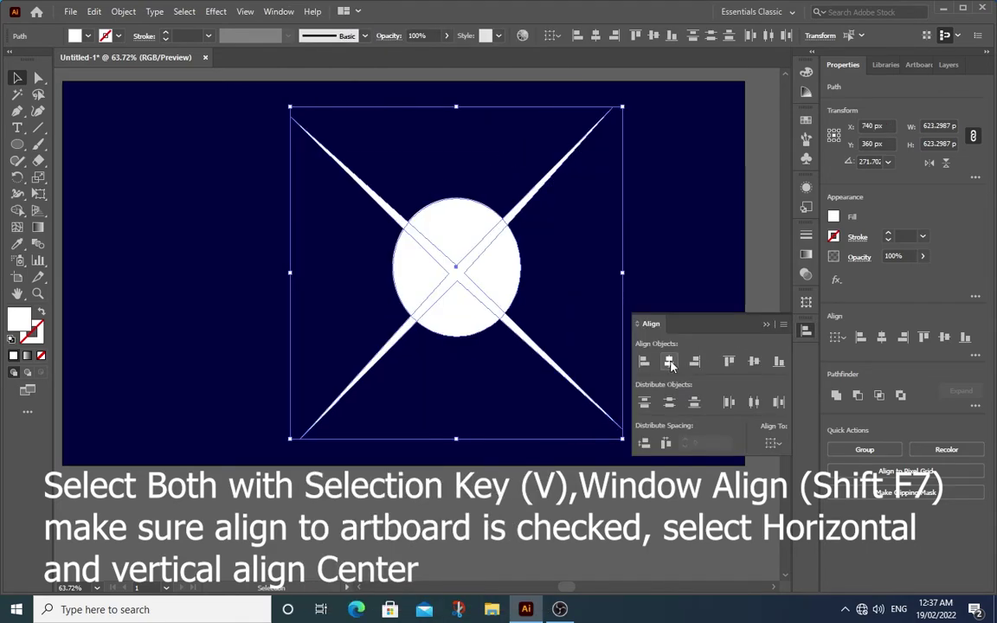
left_click(754, 362)
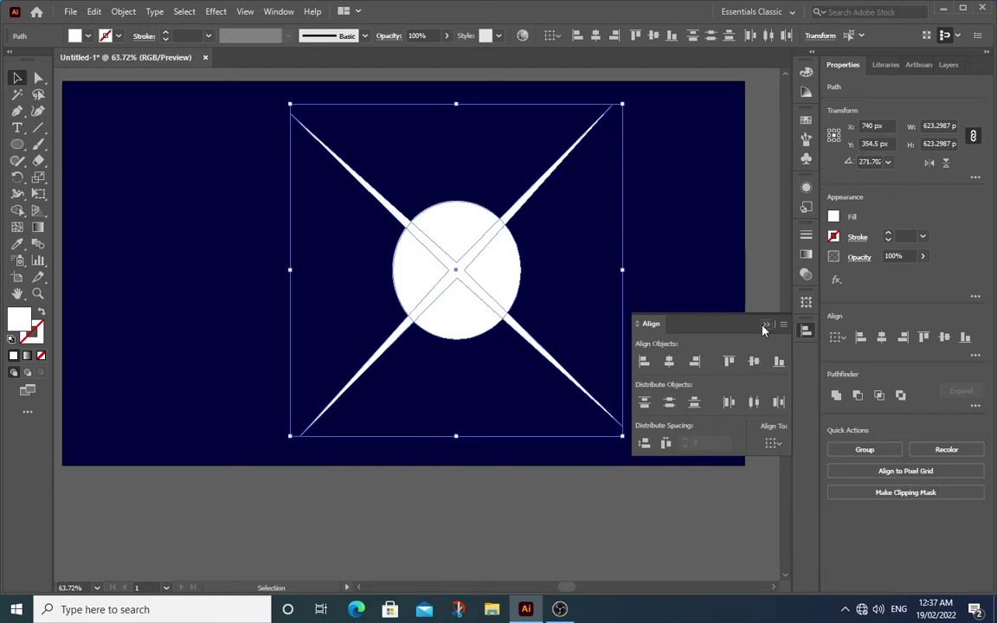
left_click(767, 326)
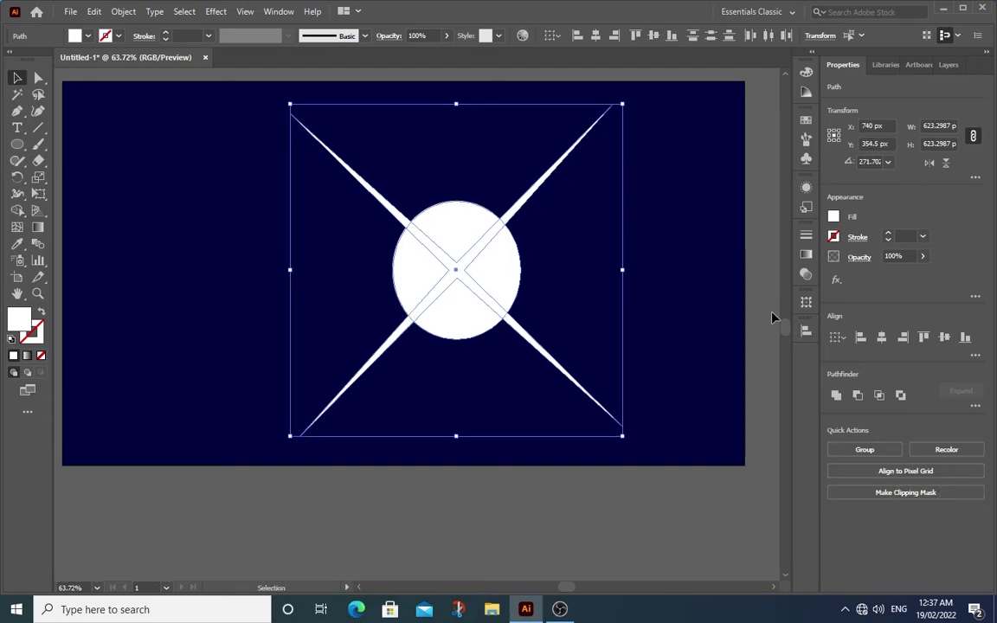
Step: Apply a radial white-to-black gradient to both shapes, pulling the midpoint toward white
left_click(806, 257)
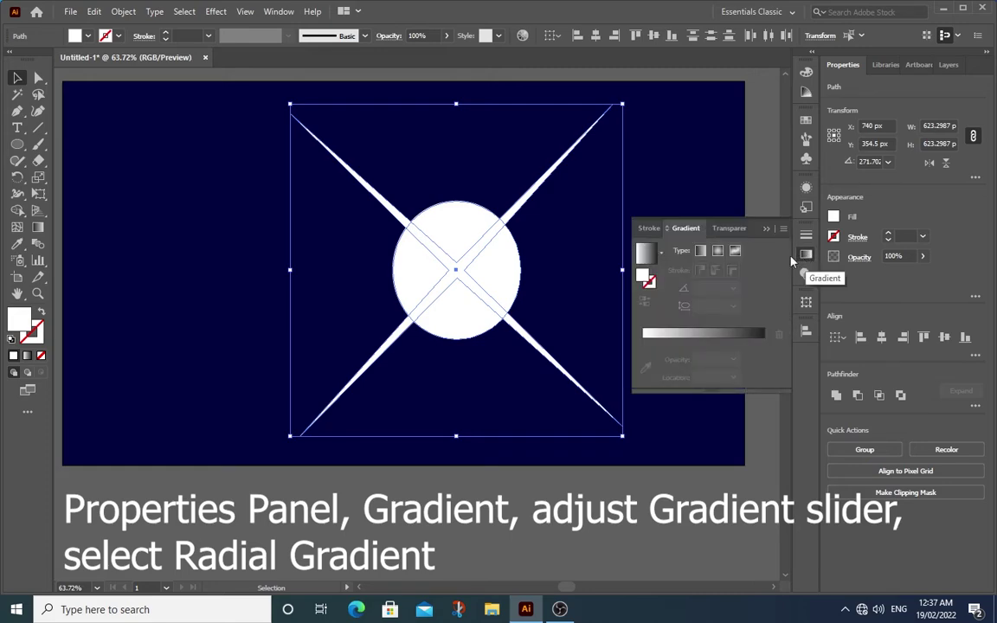
left_click(651, 256)
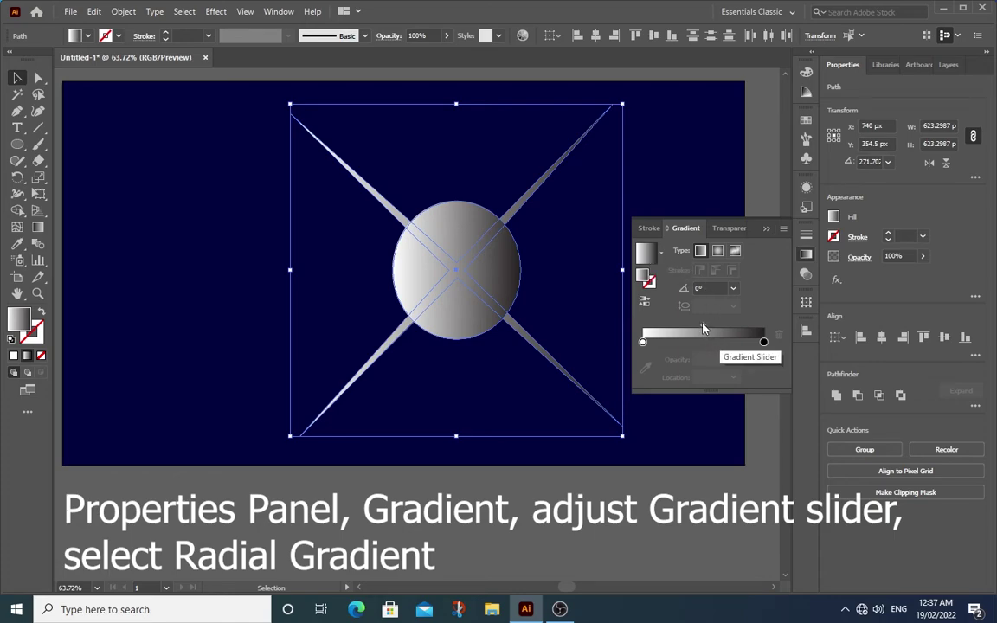
left_click(718, 252)
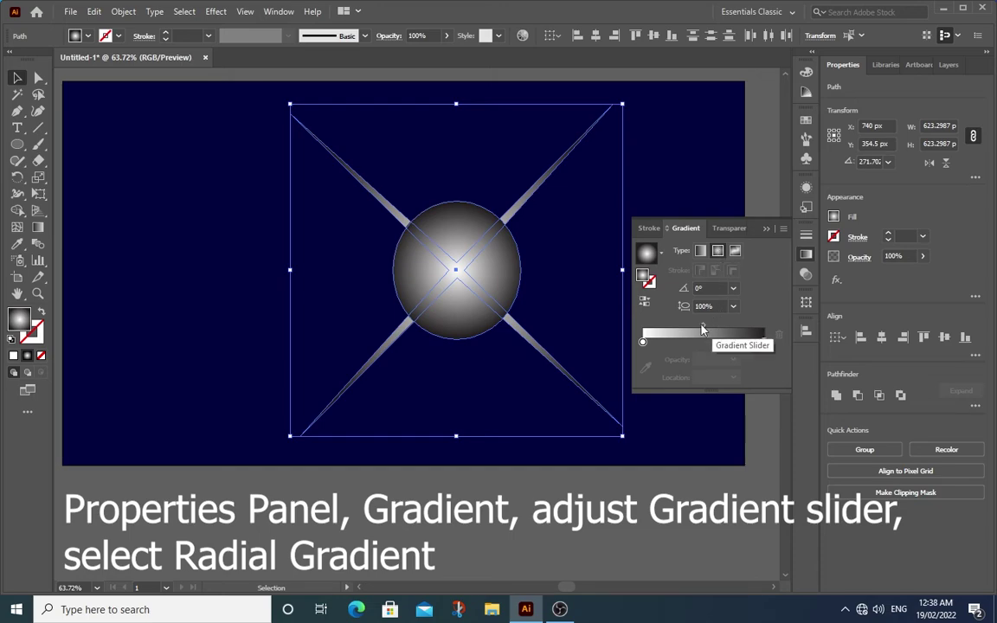
left_click_drag(703, 326, 661, 330)
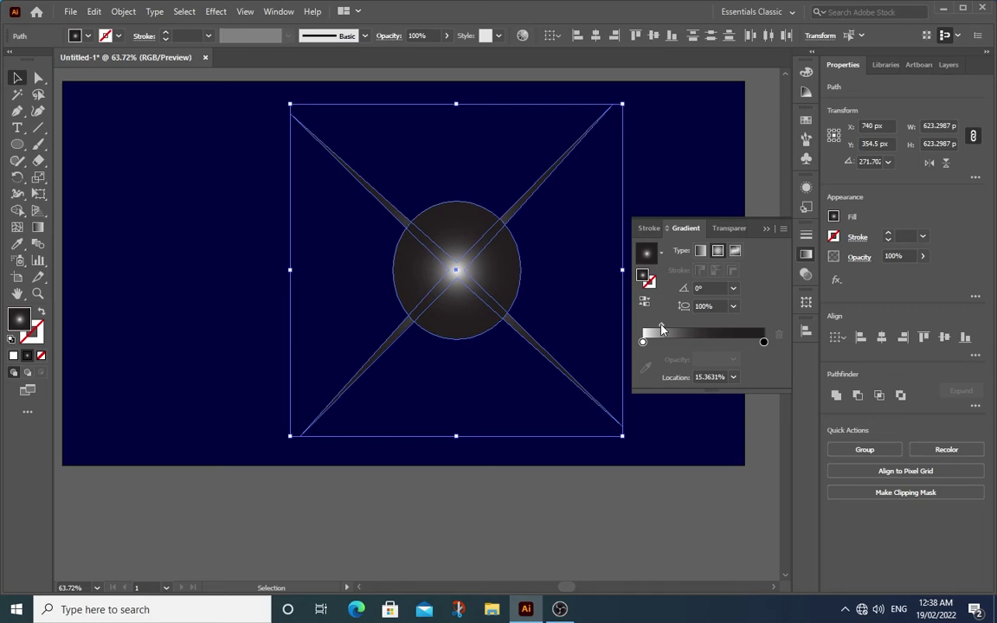
Step: Apply the Screen blend mode to the selected circle and X star via the Transparency panel
left_click(766, 229)
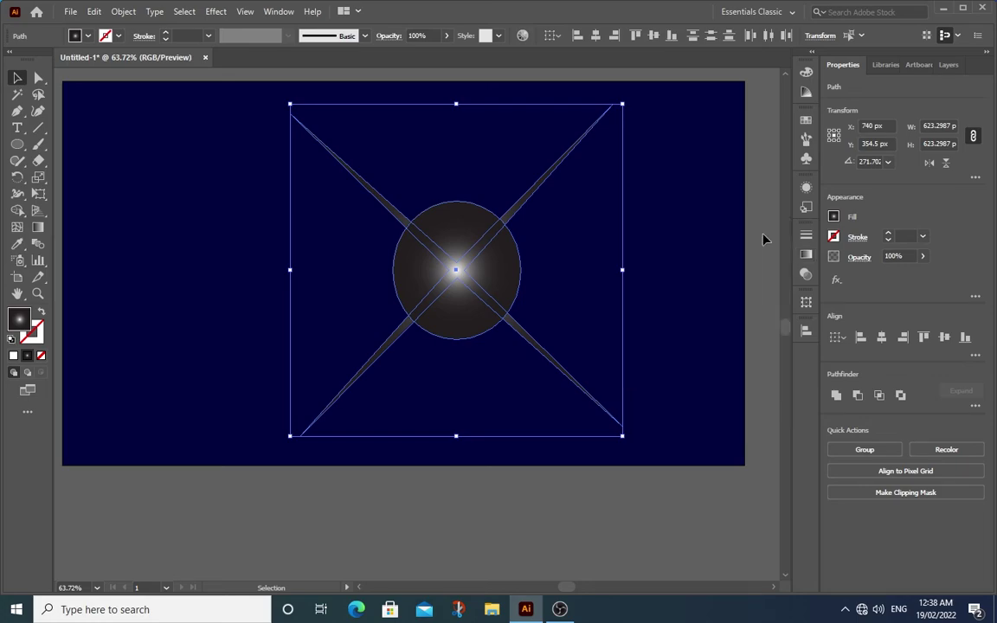
left_click(279, 12)
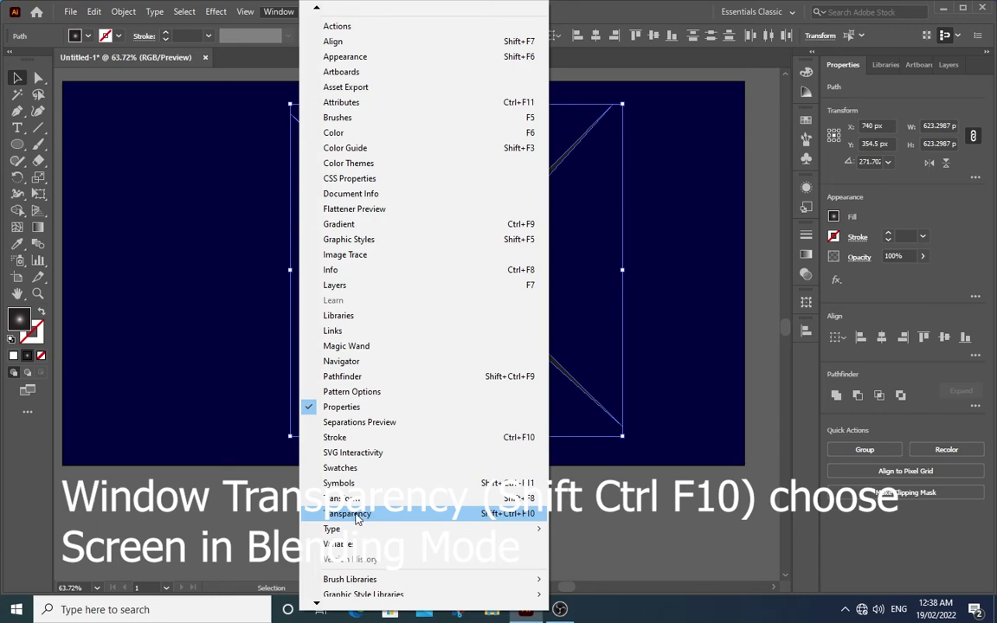
left_click(357, 515)
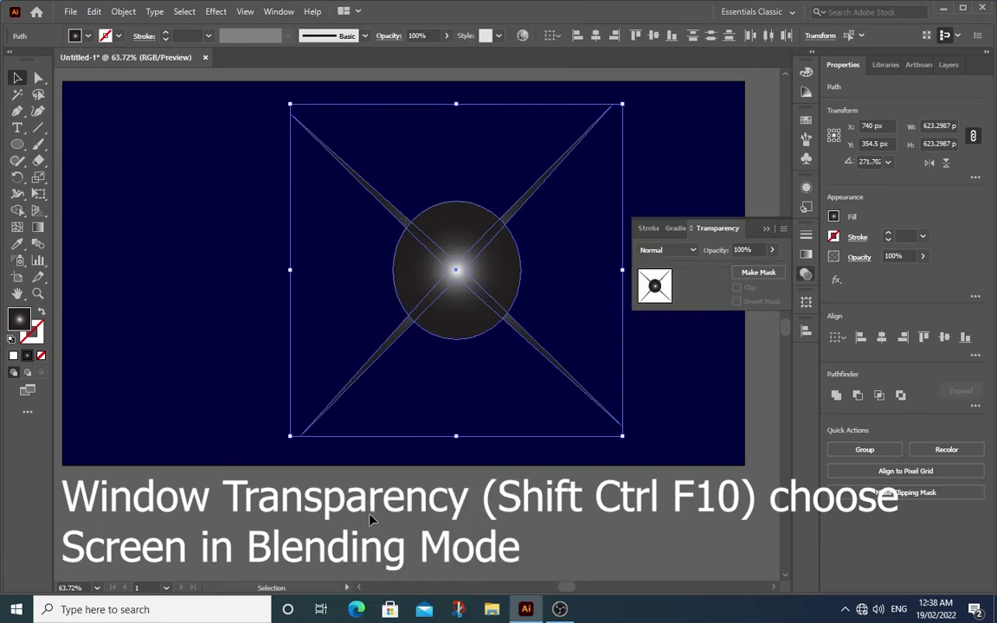
left_click(693, 250)
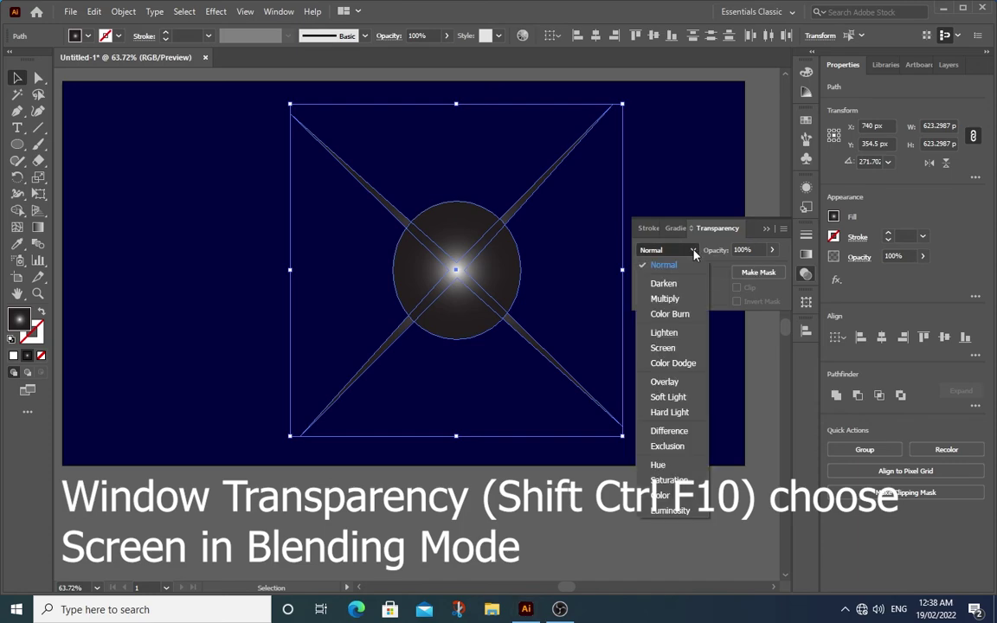
left_click(665, 348)
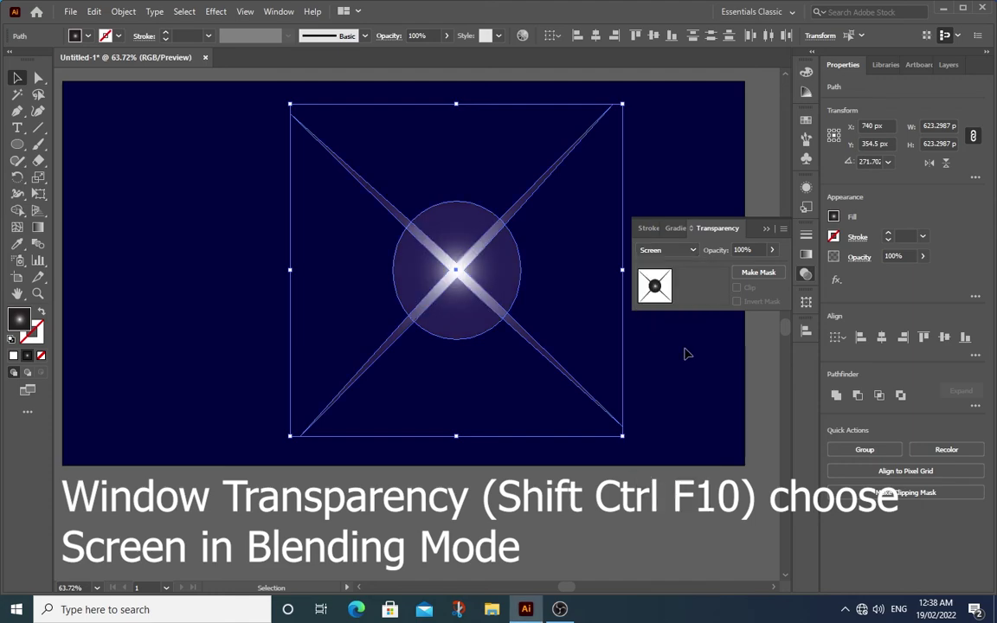
left_click(766, 231)
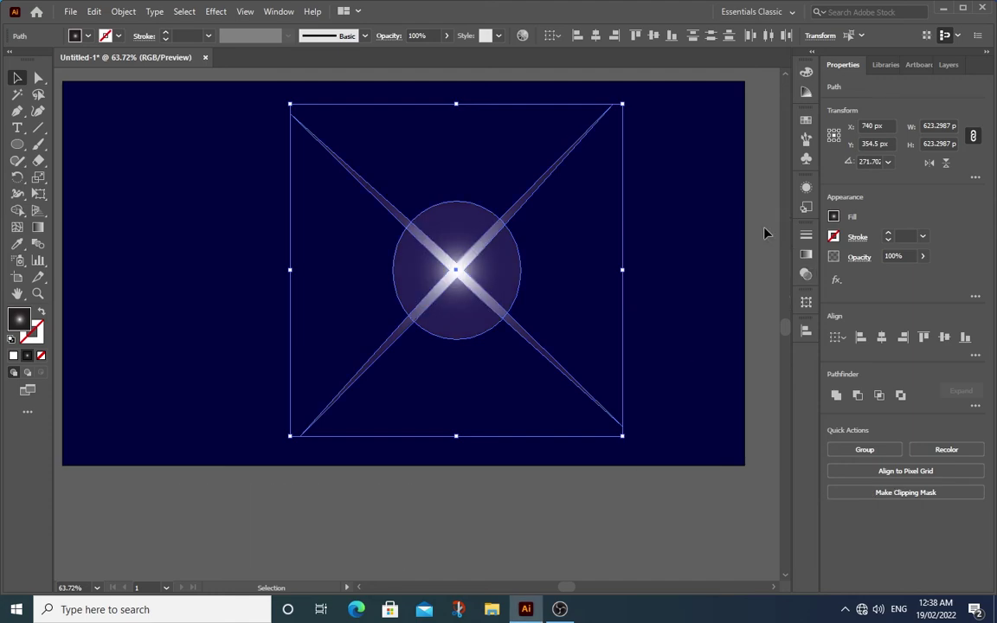
Step: Move the gradient midpoint to about 33.8% location, then deselect the finished sparkle
left_click(806, 256)
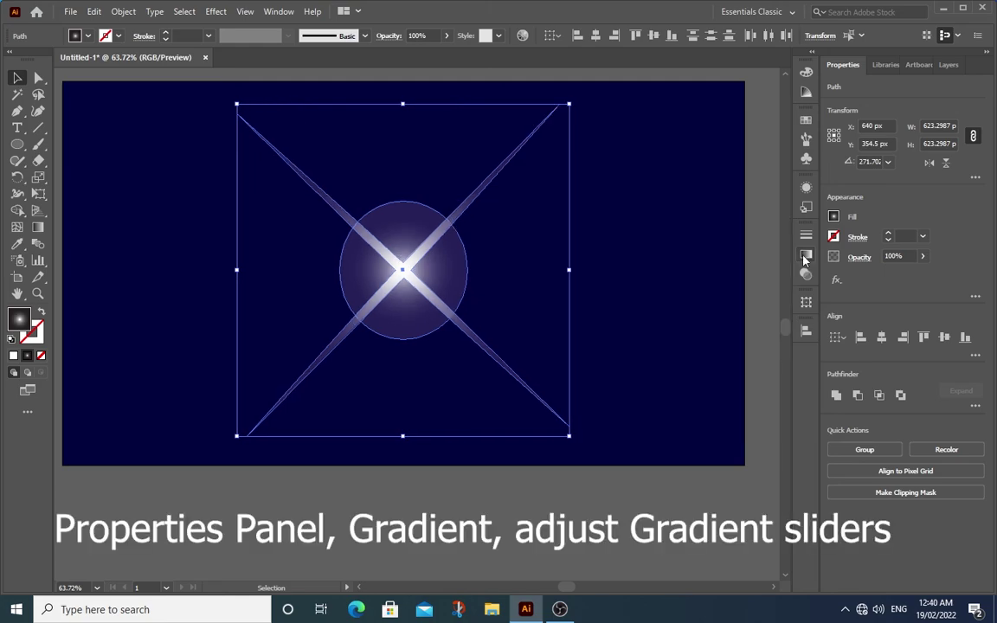
left_click(805, 257)
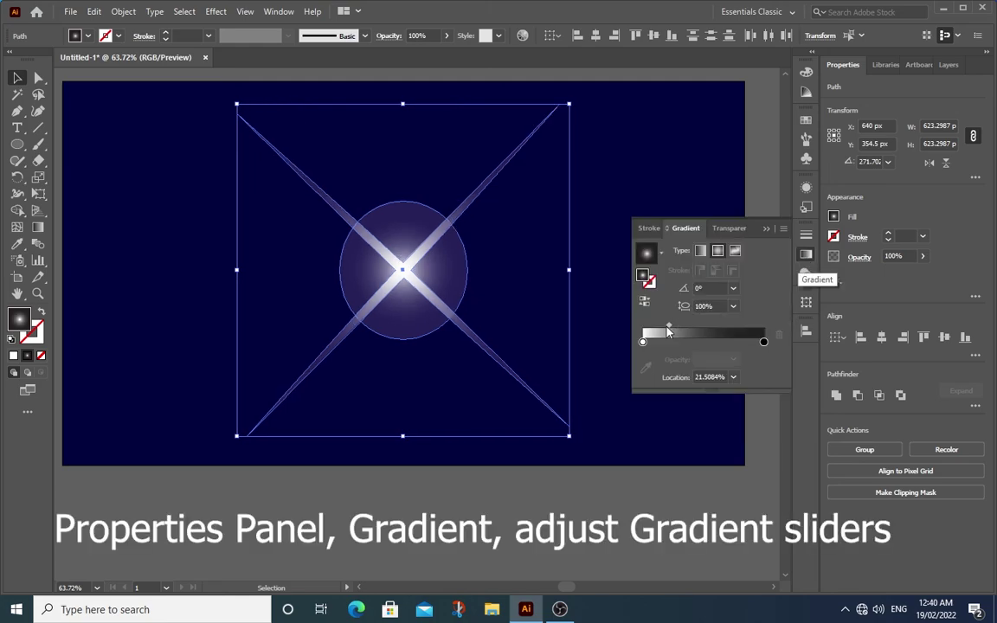
left_click_drag(667, 328, 684, 327)
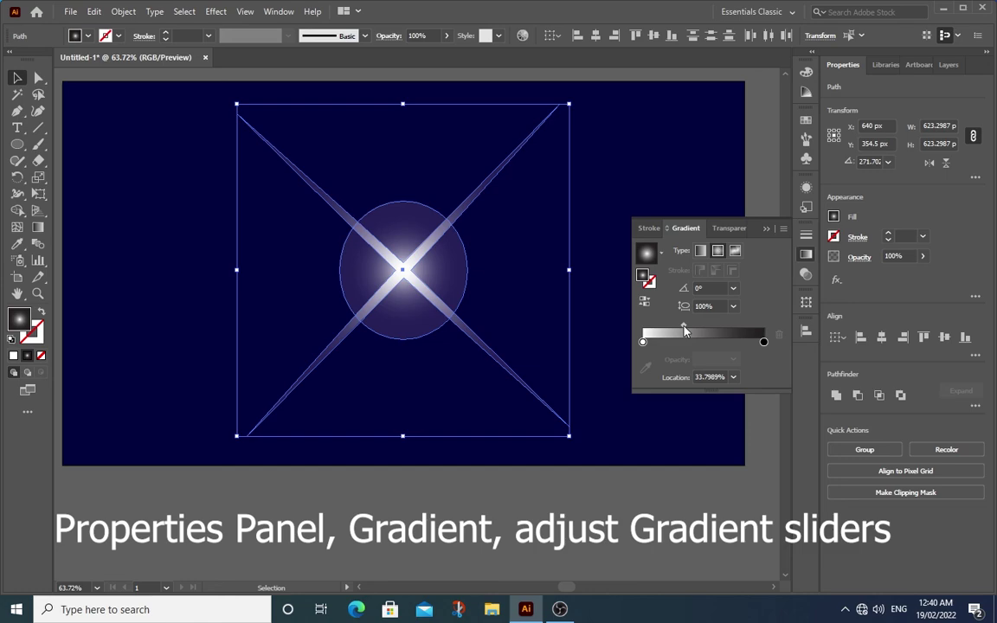
left_click(724, 515)
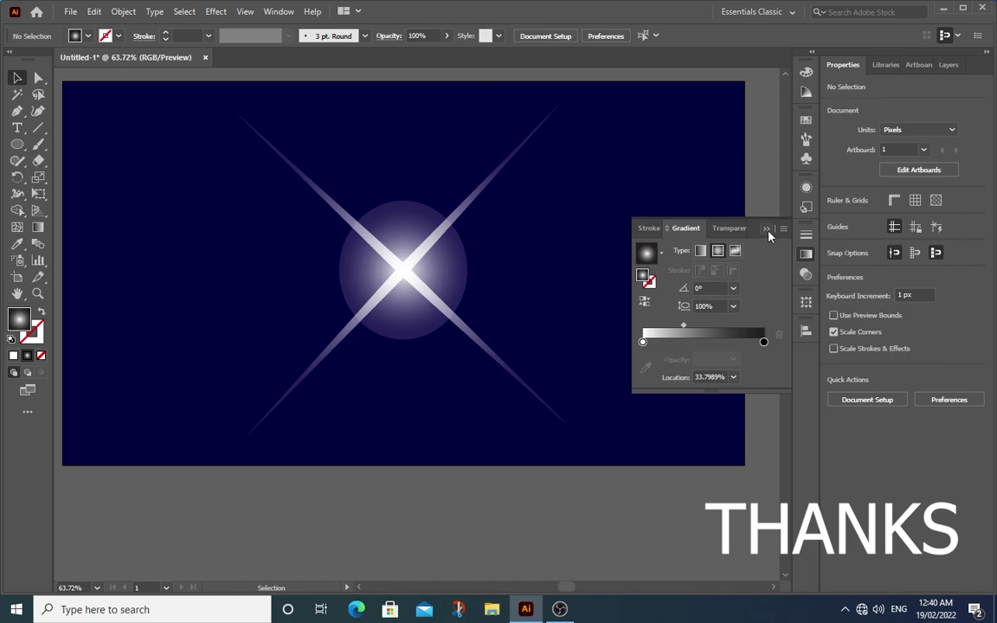